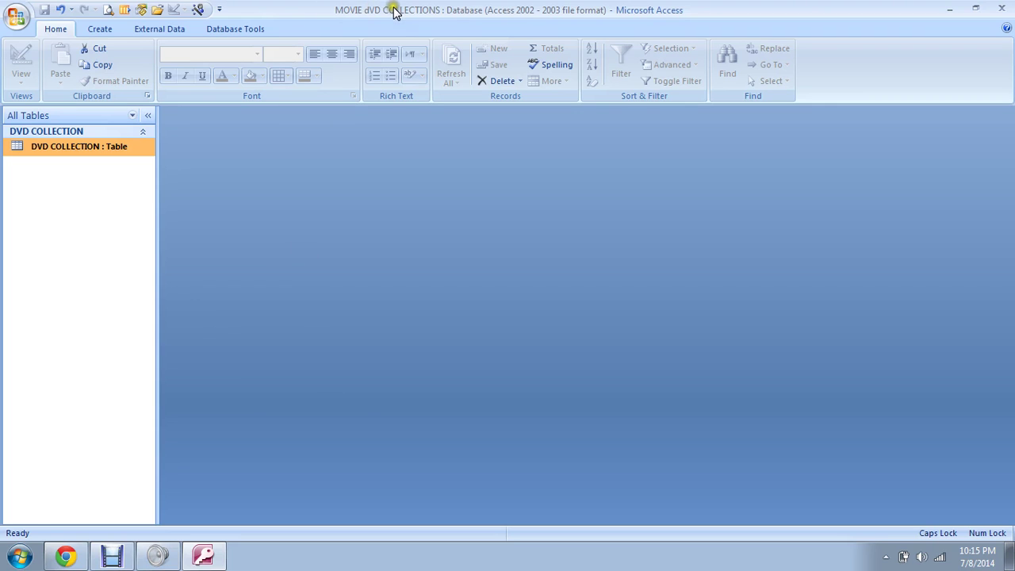
Step: Open the DVD COLLECTION table and fit the DVD name, collection date and purchase price columns to their headings
{"action": "double_click", "coordinate": [107, 148]}
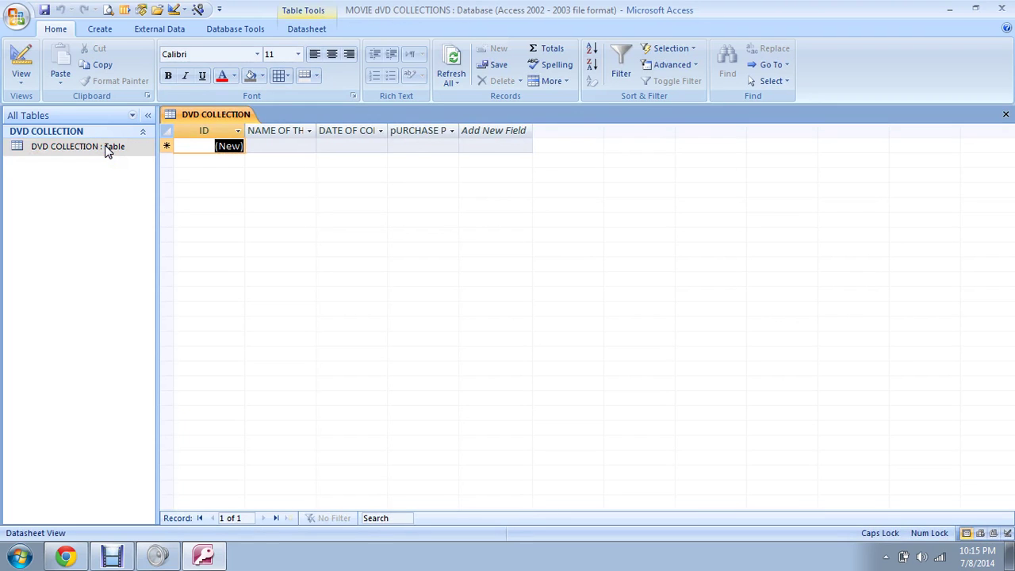
{"action": "double_click", "coordinate": [316, 130]}
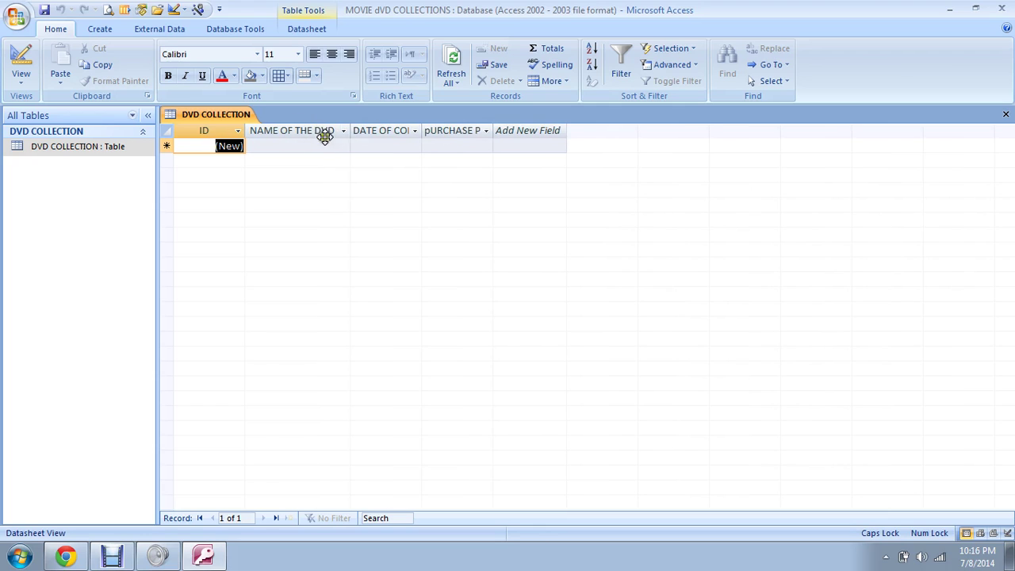
{"action": "double_click", "coordinate": [421, 130]}
{"action": "left_click", "coordinate": [540, 130]}
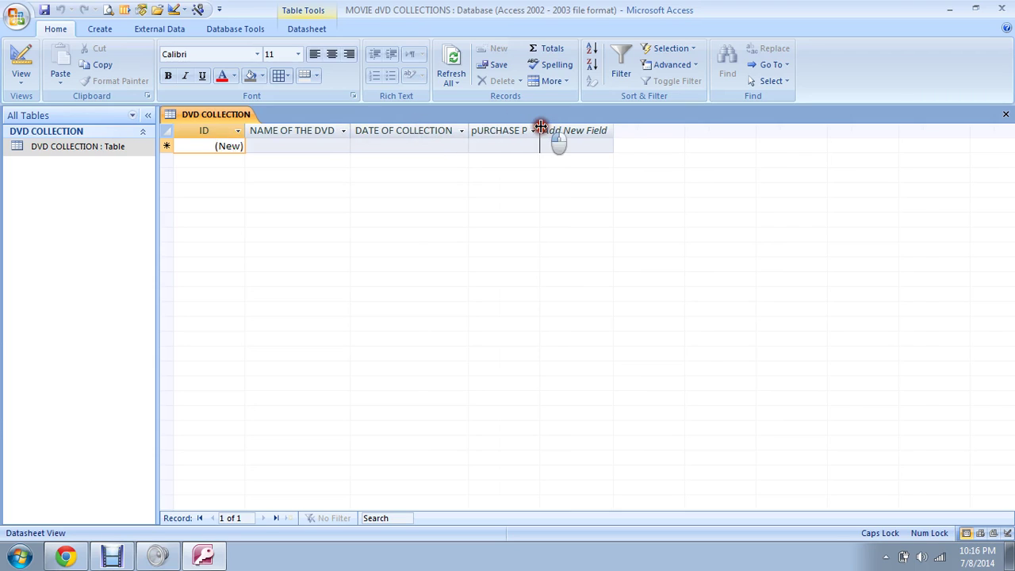
{"action": "double_click", "coordinate": [539, 130]}
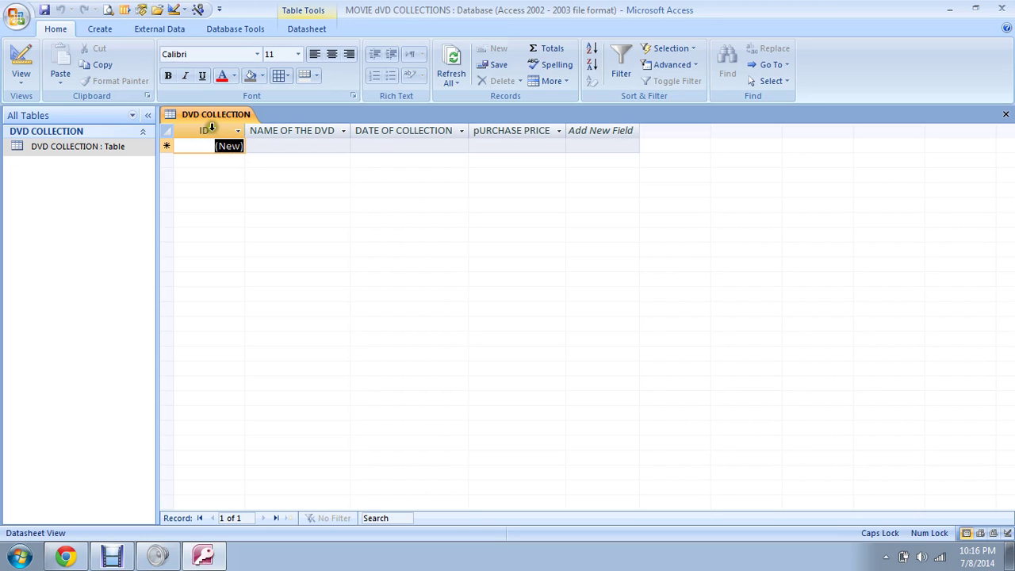
Step: Rename the table's ID field to "ID #" in Design View, then save the table and return to Datasheet View
{"action": "left_click", "coordinate": [25, 58]}
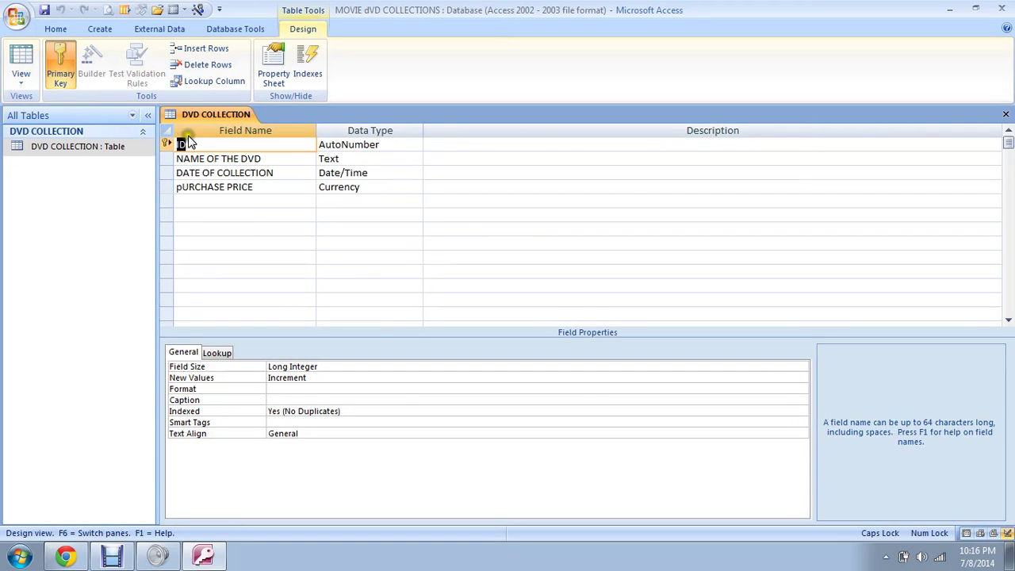
{"action": "left_click", "coordinate": [191, 144]}
{"action": "key", "text": "Tab"}
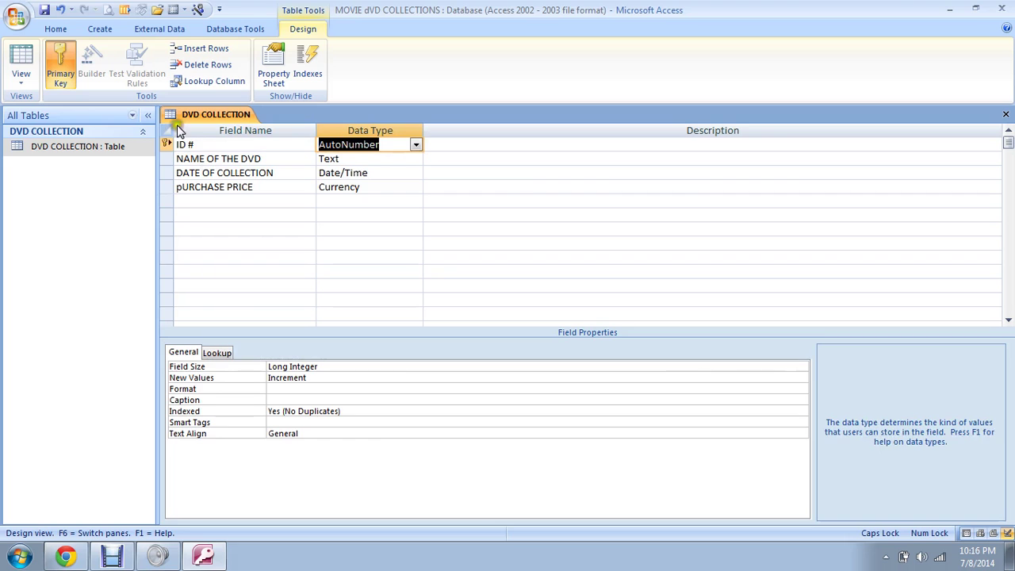
{"action": "left_click", "coordinate": [22, 69]}
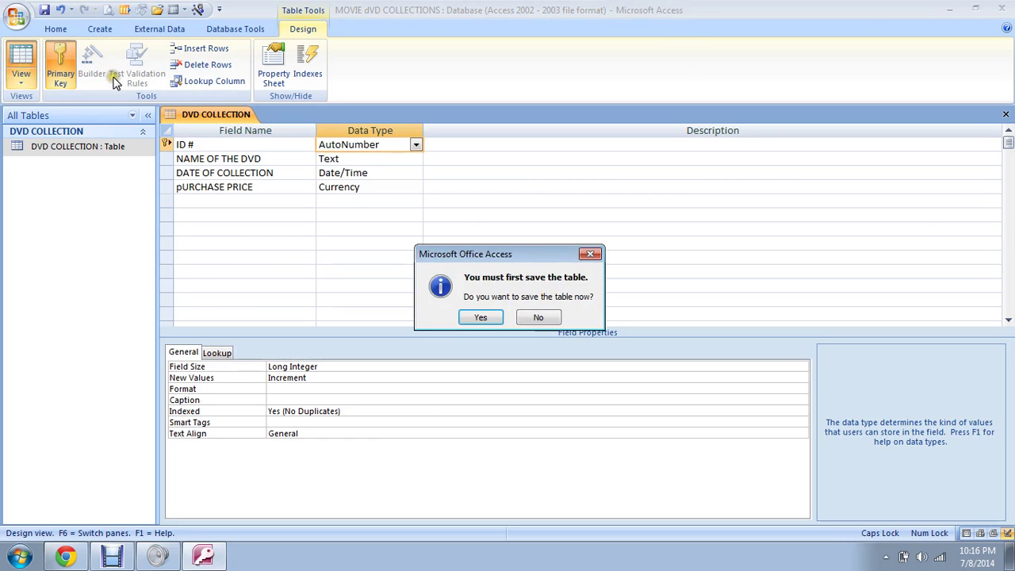
{"action": "key", "text": "Return"}
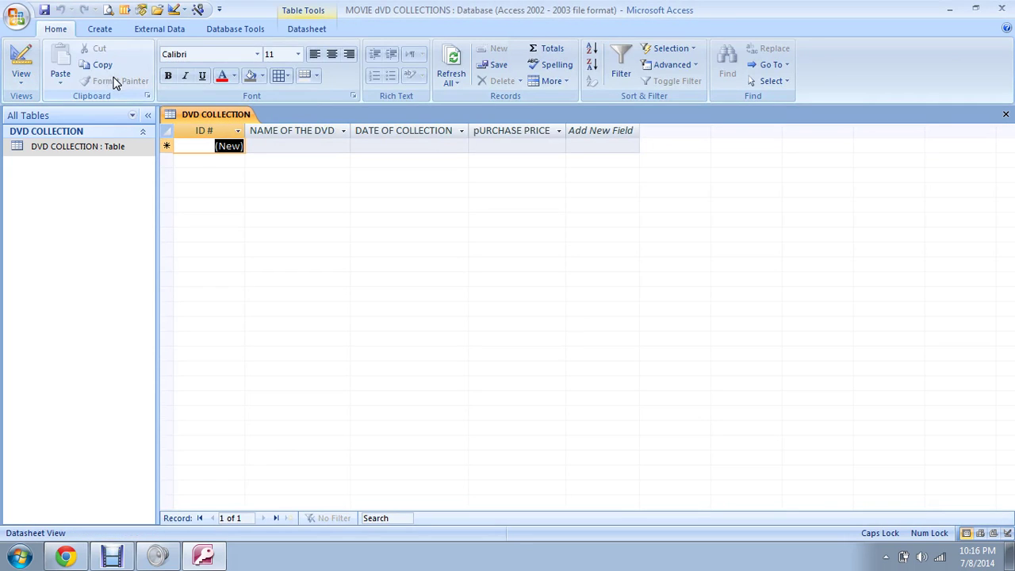
Step: Start the first record with the DVD name "maficient" and today's date, 7/8/2014, as the date of collection
{"action": "left_click", "coordinate": [267, 146]}
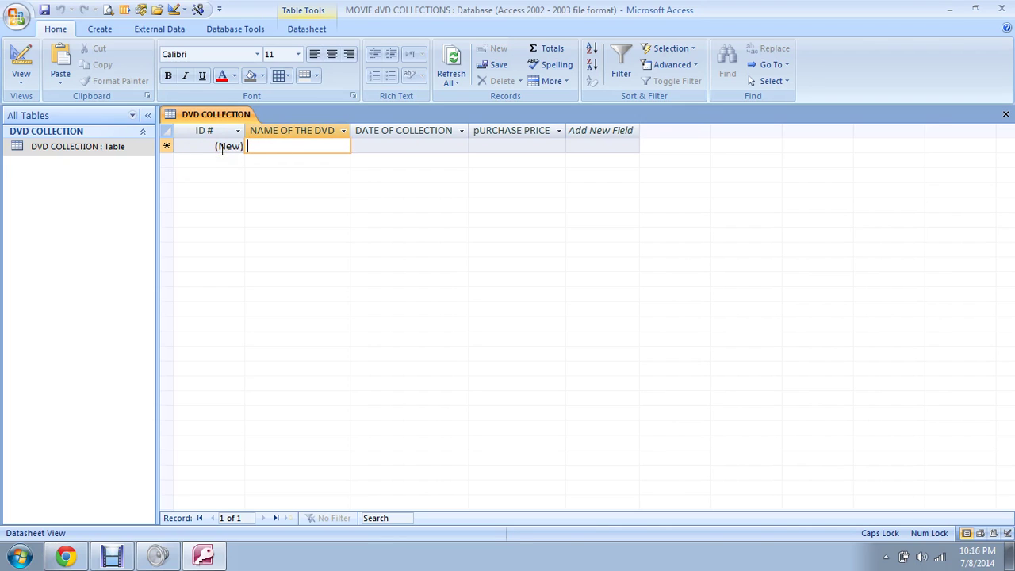
{"action": "type", "text": "mA"}
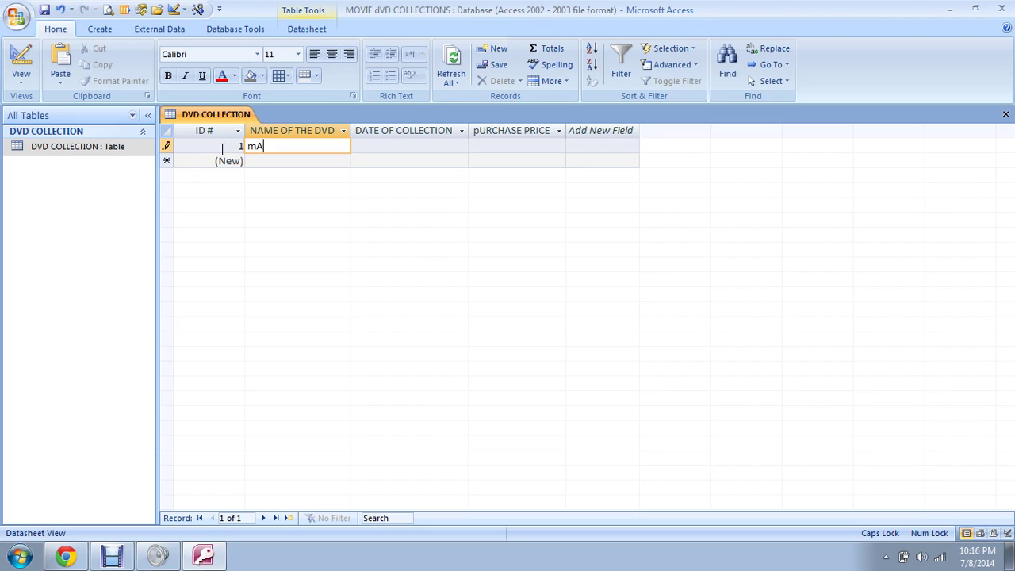
{"action": "key", "text": "Caps_Lock"}
{"action": "key", "text": "Tab"}
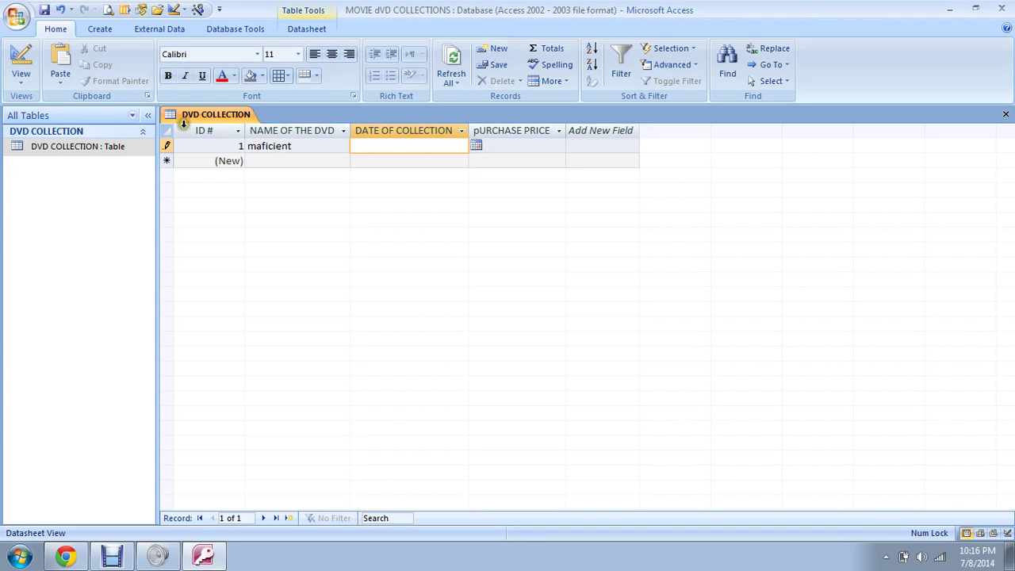
{"action": "left_click", "coordinate": [476, 147]}
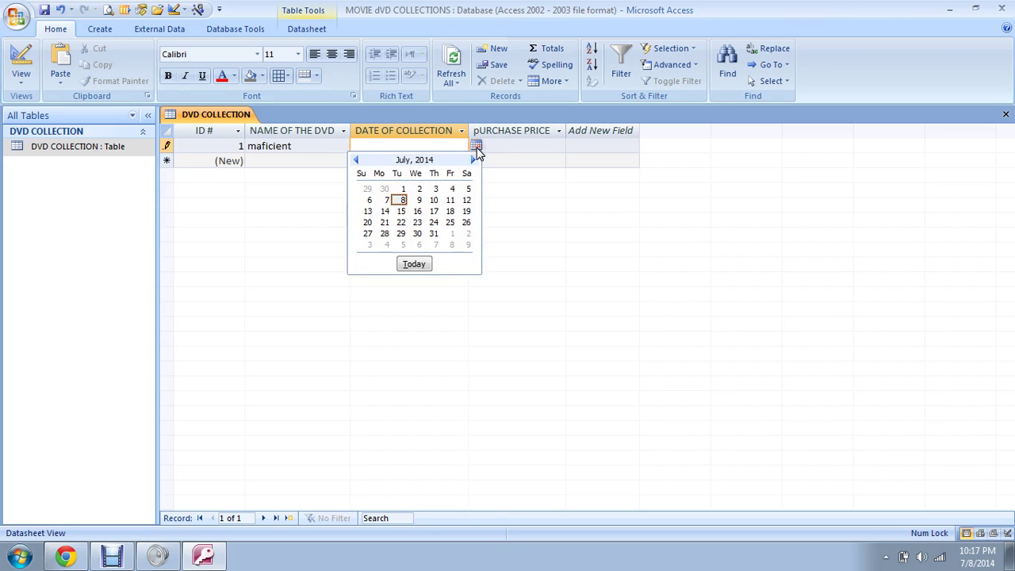
{"action": "left_click", "coordinate": [414, 264]}
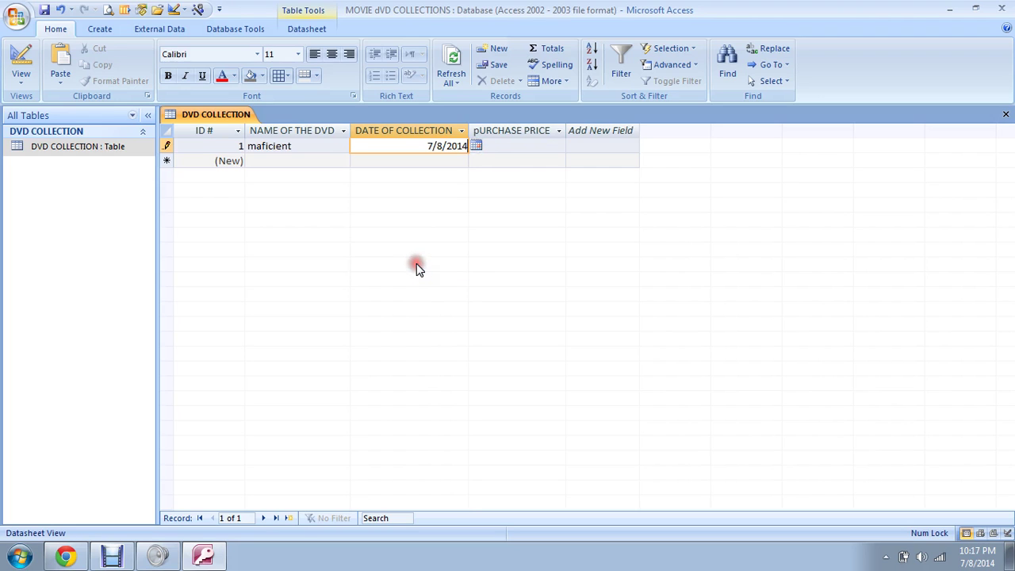
Step: Check the field data types in Design View, then enter 12.99 as the first record's purchase price
{"action": "left_click", "coordinate": [20, 57]}
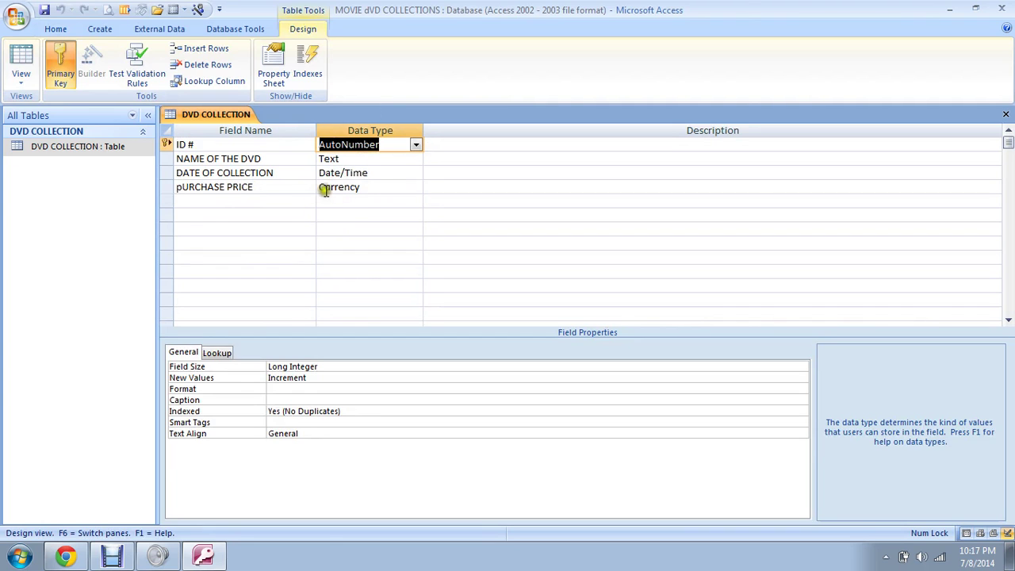
{"action": "left_click", "coordinate": [15, 65]}
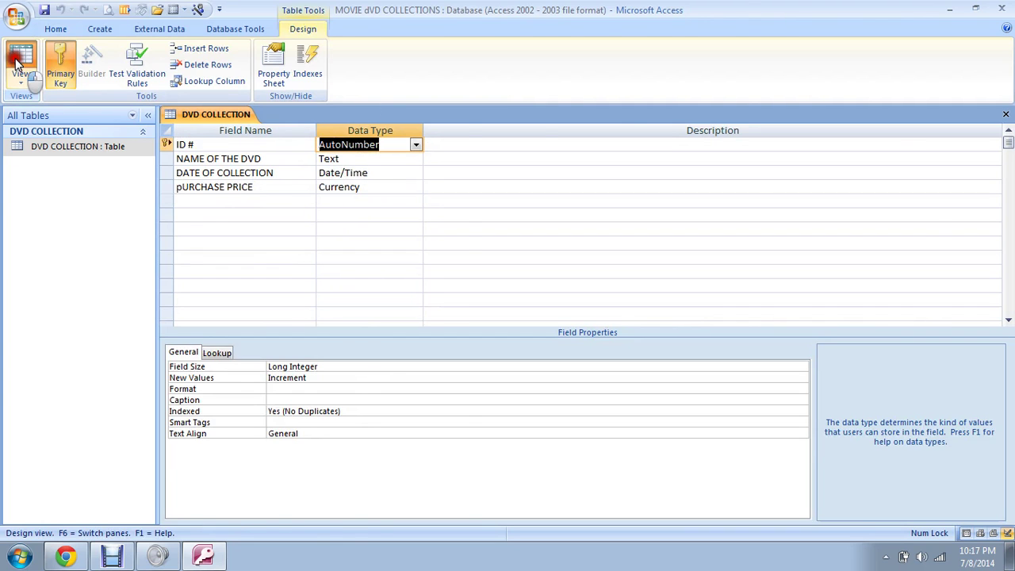
{"action": "left_click", "coordinate": [509, 150]}
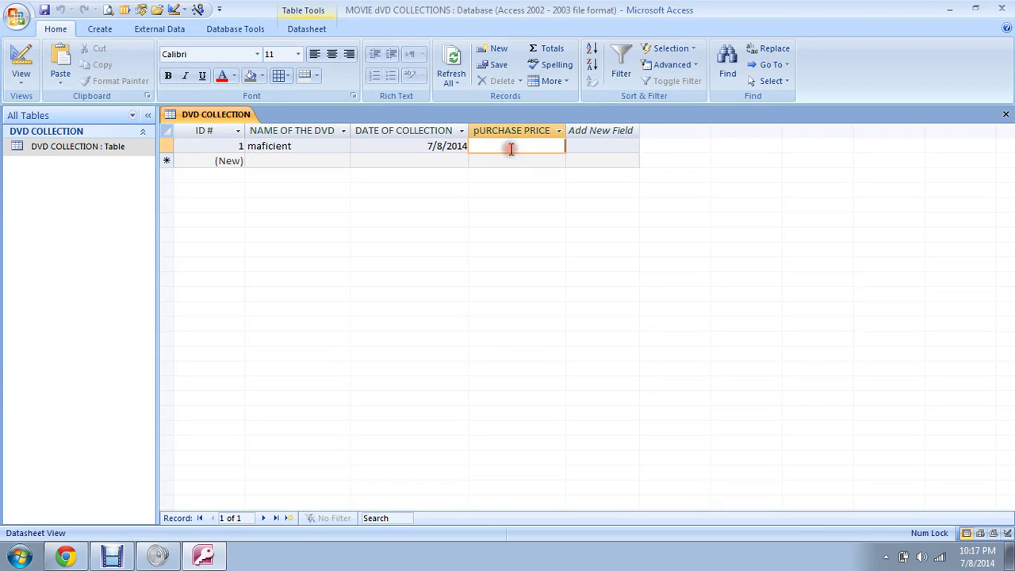
{"action": "type", "text": "12.99"}
{"action": "key", "text": "Return"}
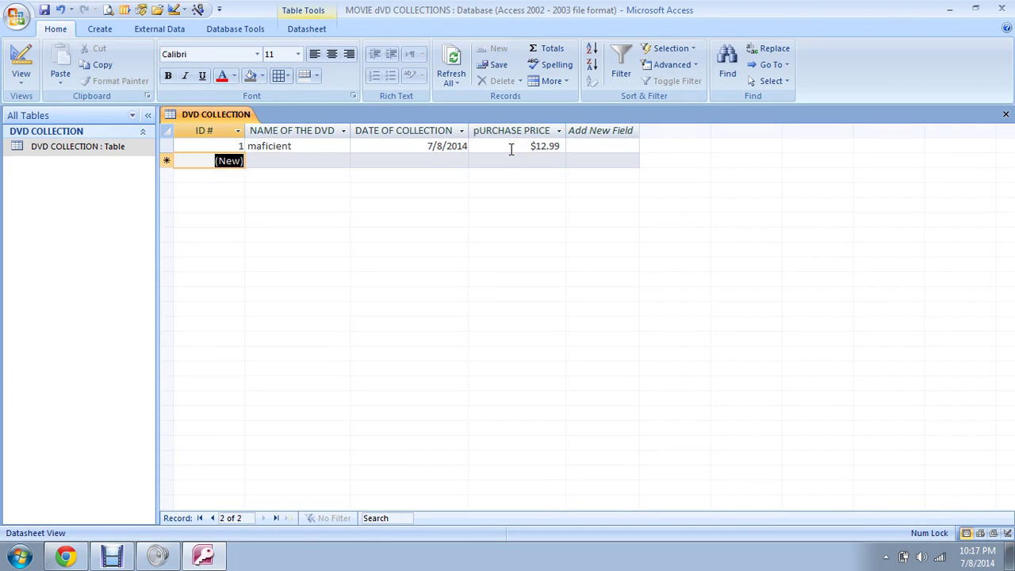
Step: Add a second record named "filasco Design Studio" with collection date 7/8/2014 and purchase price 24.99
{"action": "left_click", "coordinate": [309, 159]}
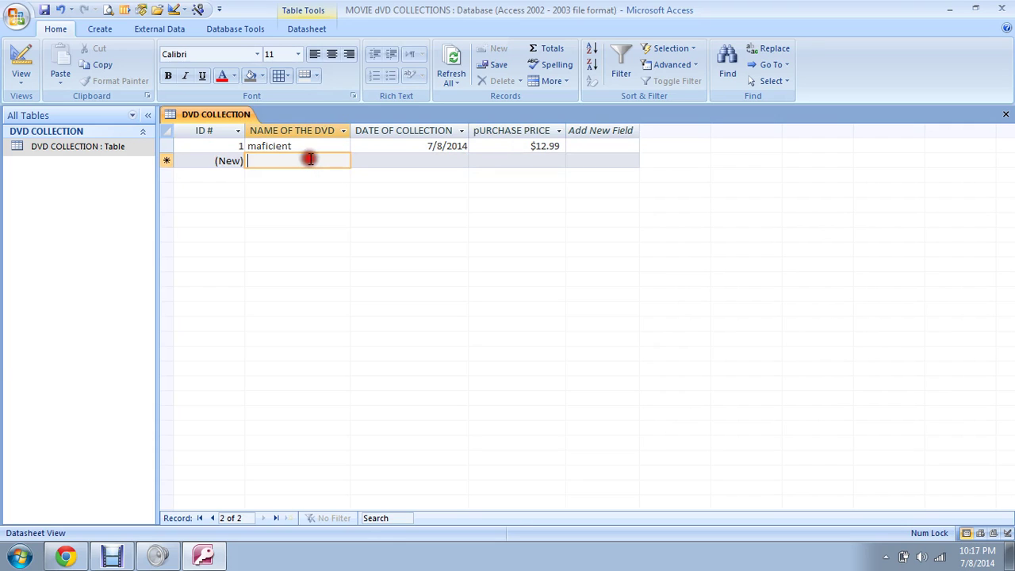
{"action": "type", "text": "filasco Design Studio"}
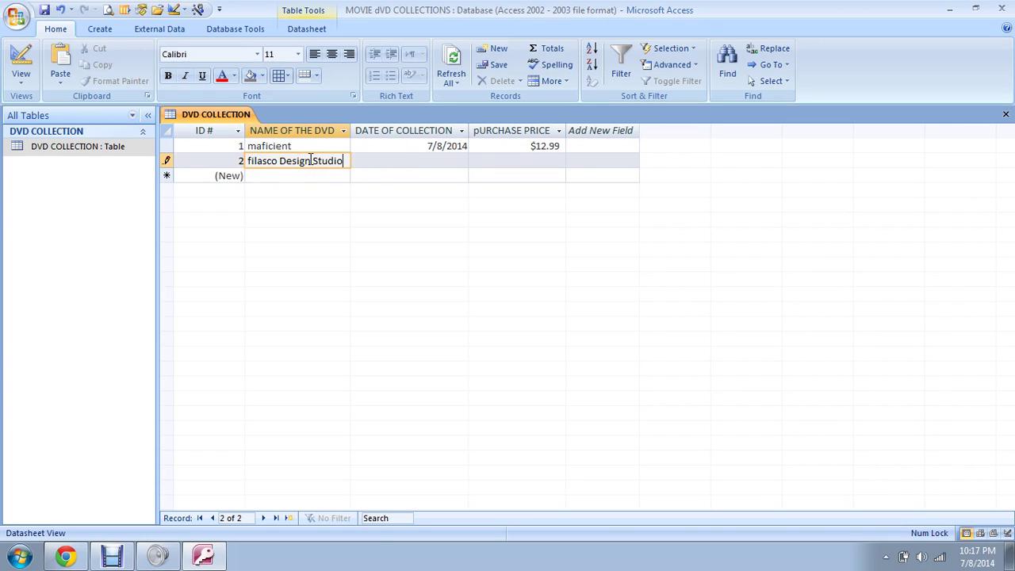
{"action": "key", "text": "Tab"}
{"action": "left_click", "coordinate": [475, 161]}
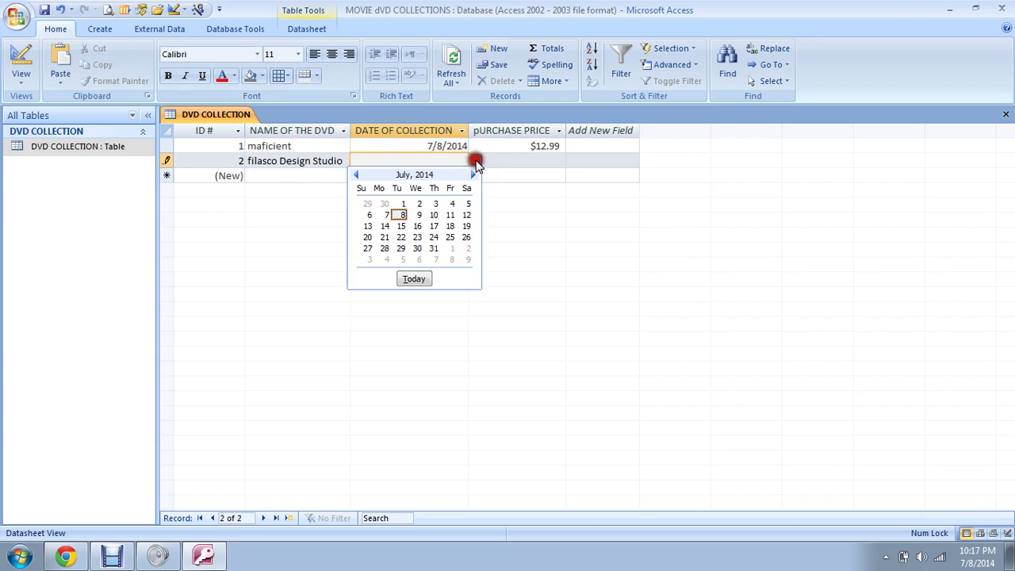
{"action": "left_click", "coordinate": [414, 279]}
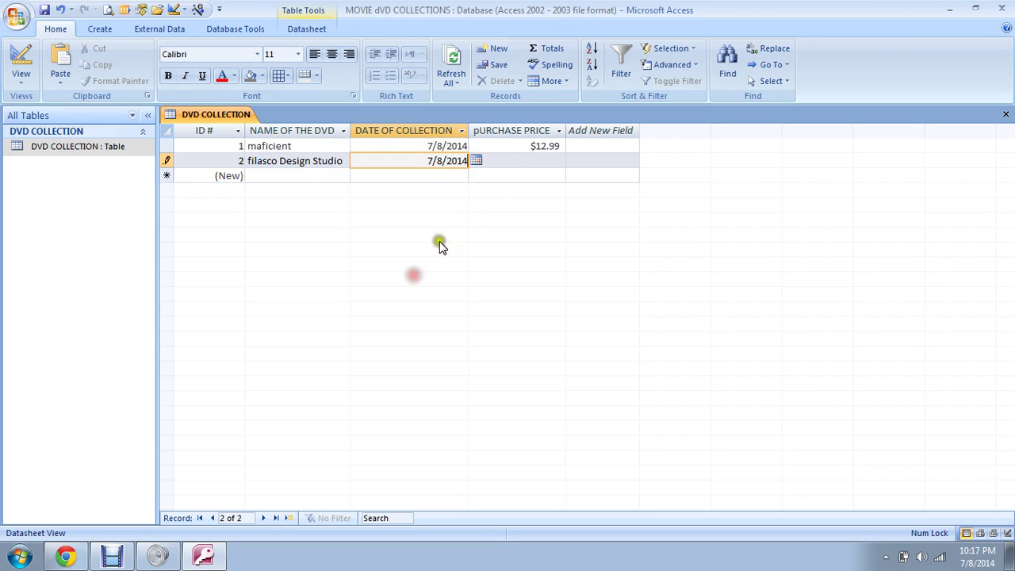
{"action": "left_click", "coordinate": [555, 164]}
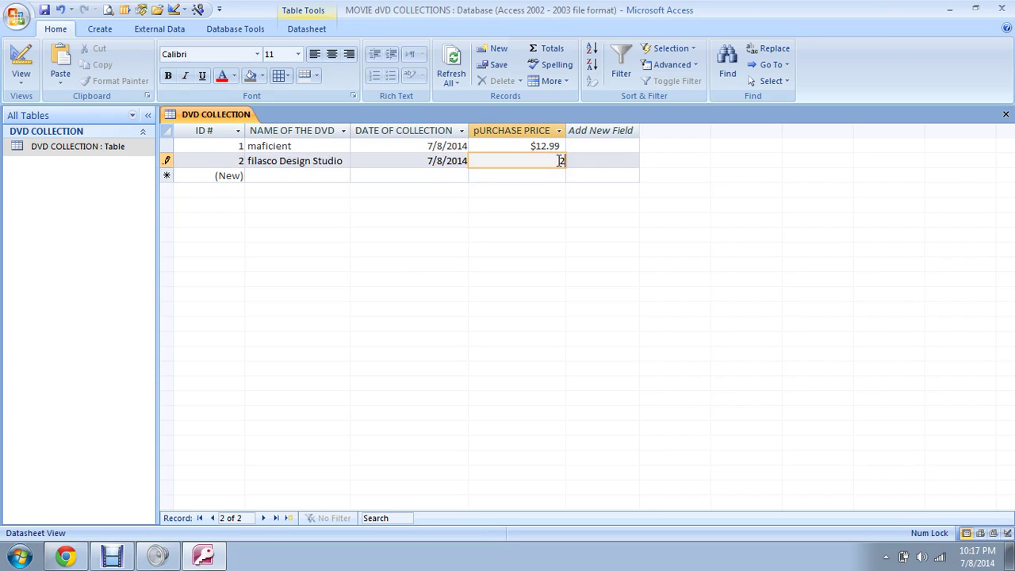
{"action": "type", "text": "24.99"}
{"action": "key", "text": "Tab"}
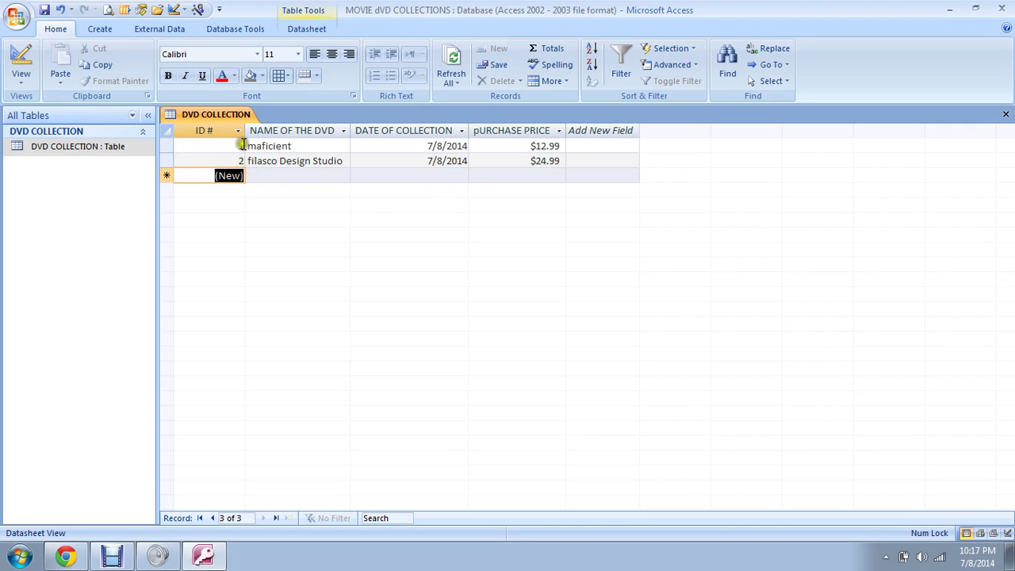
Step: Add a field named Genre below the purchase price in Design View and choose Lookup Wizard as its data type
{"action": "left_click", "coordinate": [22, 62]}
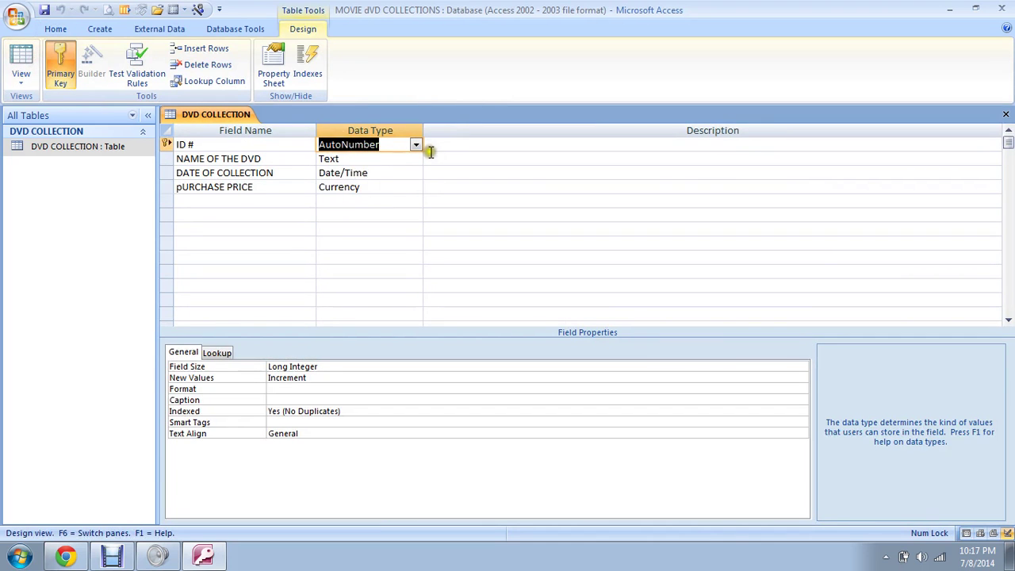
{"action": "left_click", "coordinate": [21, 64]}
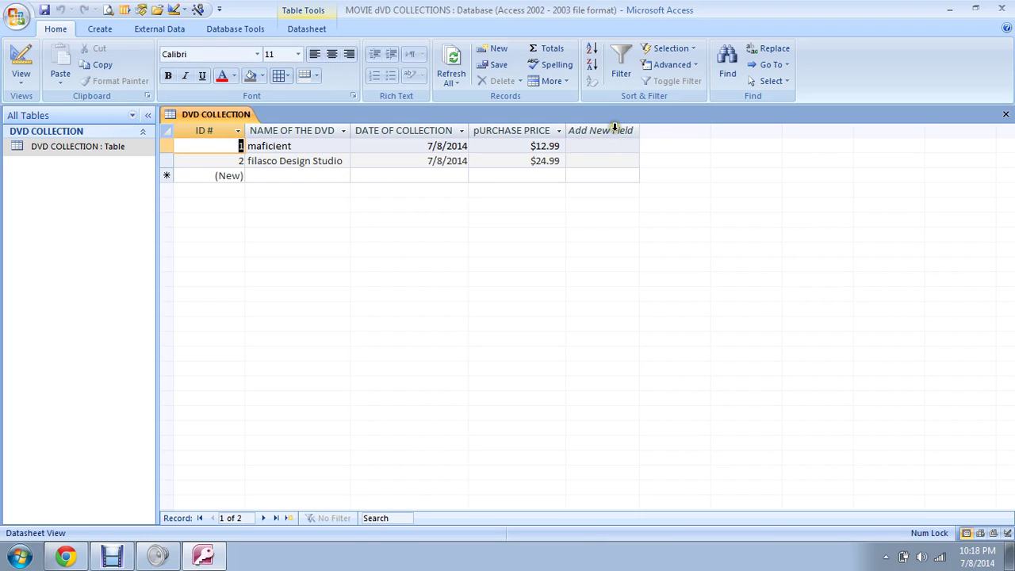
{"action": "left_click", "coordinate": [24, 54]}
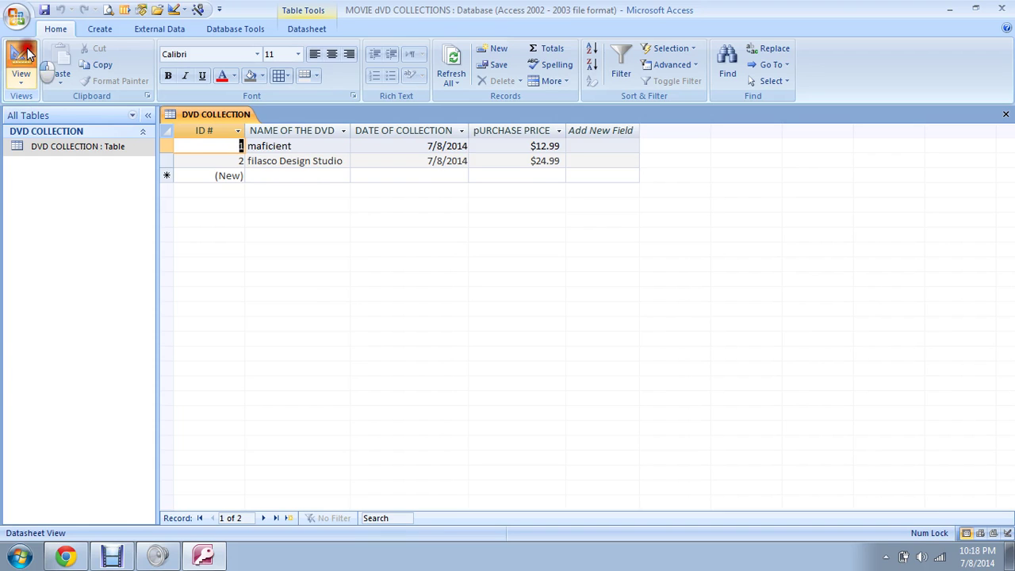
{"action": "left_click", "coordinate": [230, 201]}
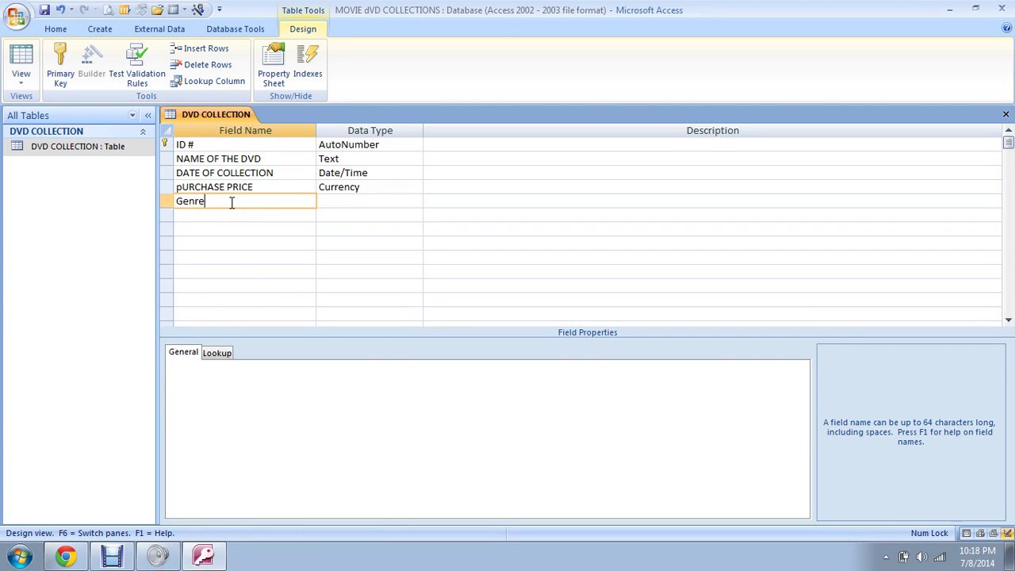
{"action": "left_click", "coordinate": [416, 202]}
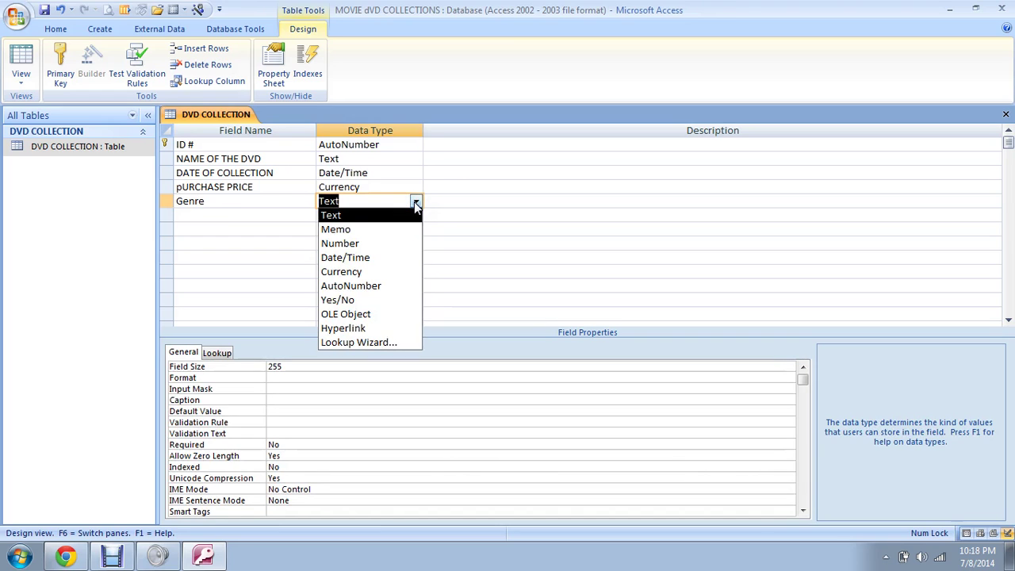
{"action": "left_click", "coordinate": [387, 343]}
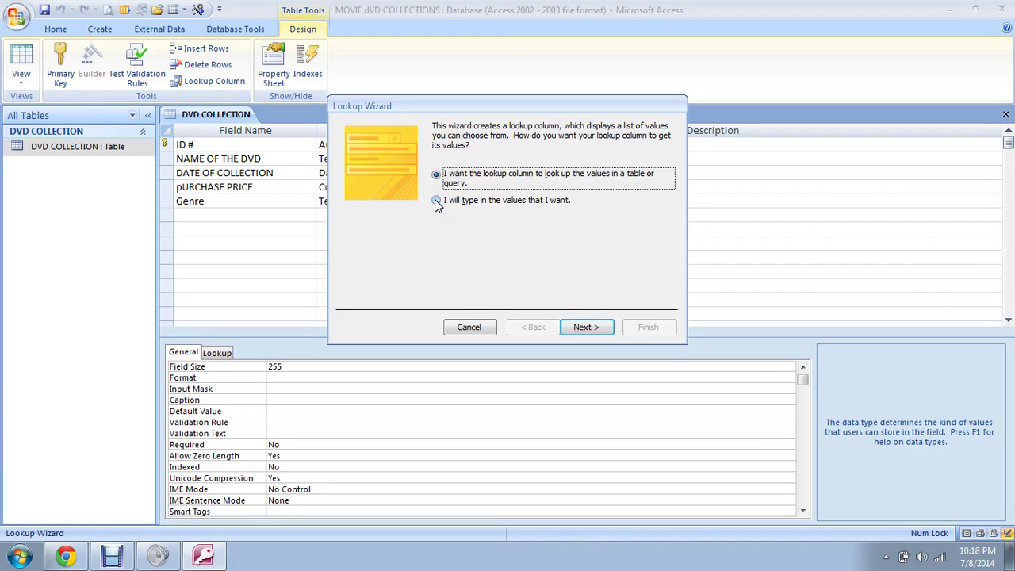
Step: Define the Genre lookup list with the custom values fiction, love and comedy, then save the table and return to Datasheet View
{"action": "left_click", "coordinate": [435, 200]}
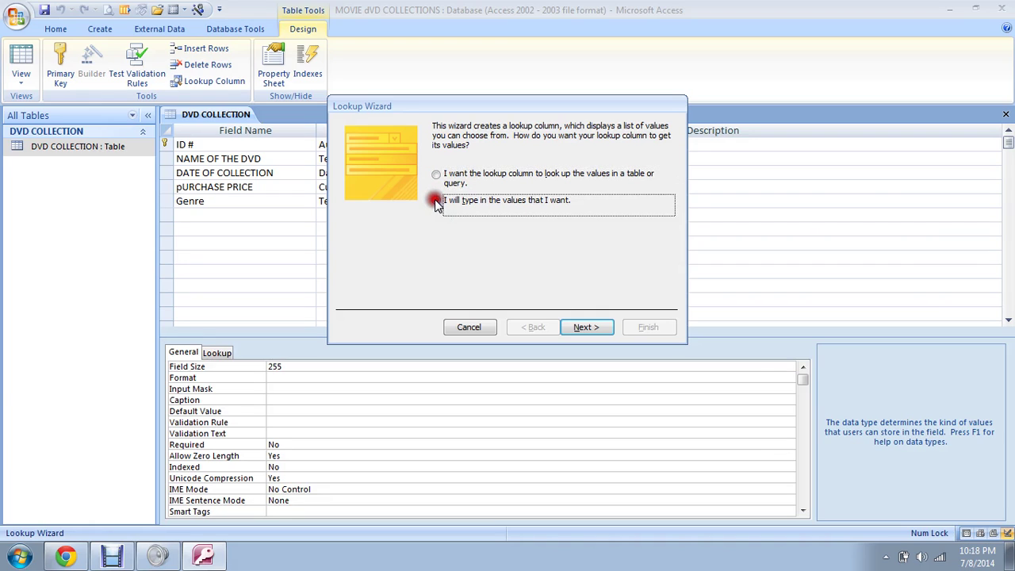
{"action": "left_click", "coordinate": [579, 328]}
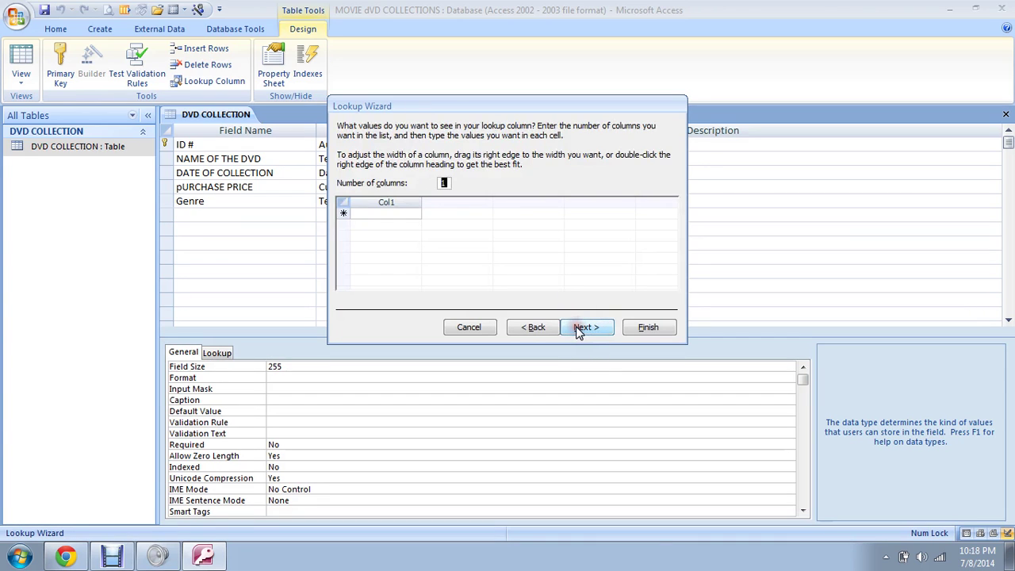
{"action": "left_click", "coordinate": [412, 213]}
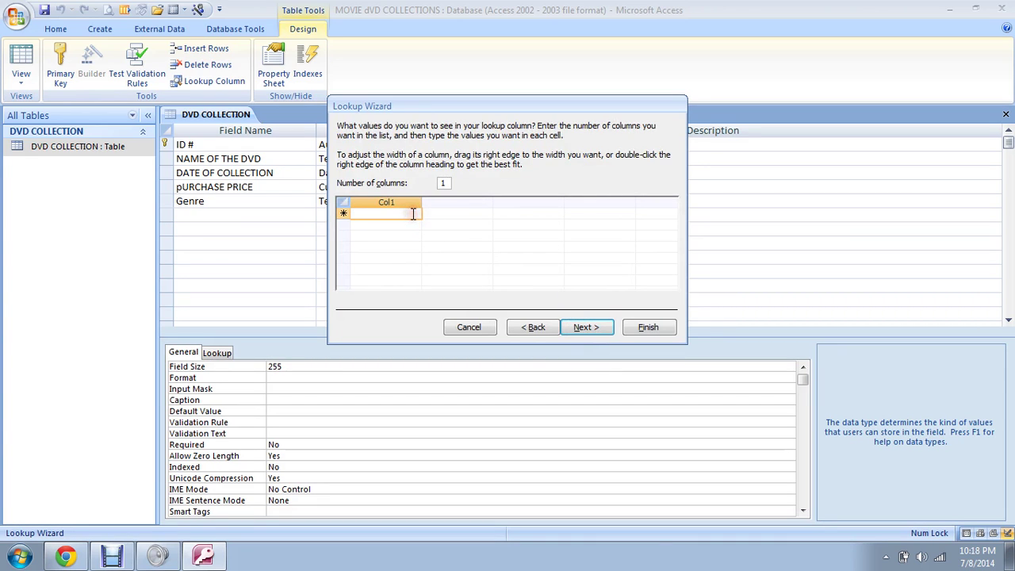
{"action": "type", "text": "fiction"}
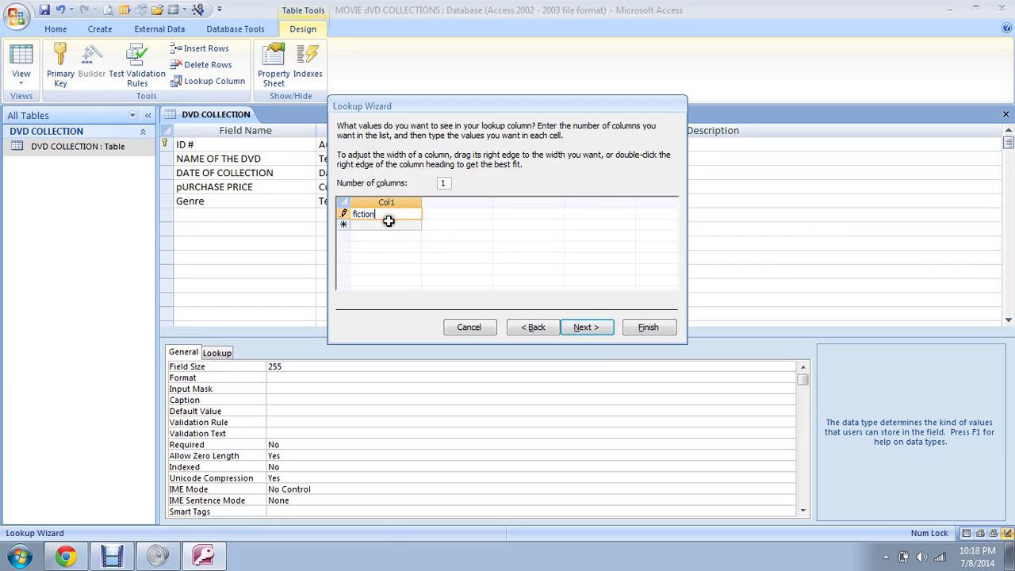
{"action": "left_click", "coordinate": [389, 225]}
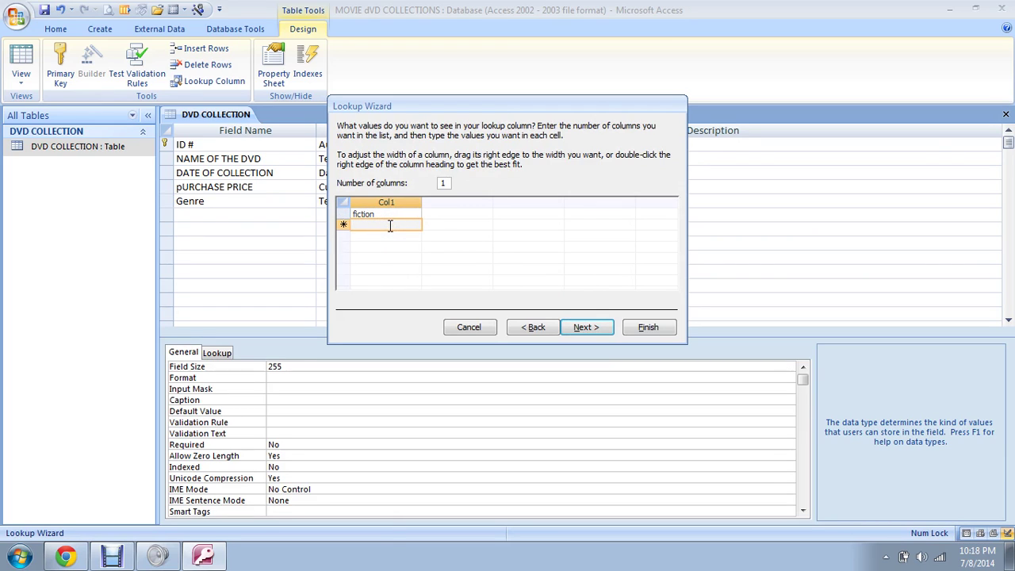
{"action": "type", "text": "n"}
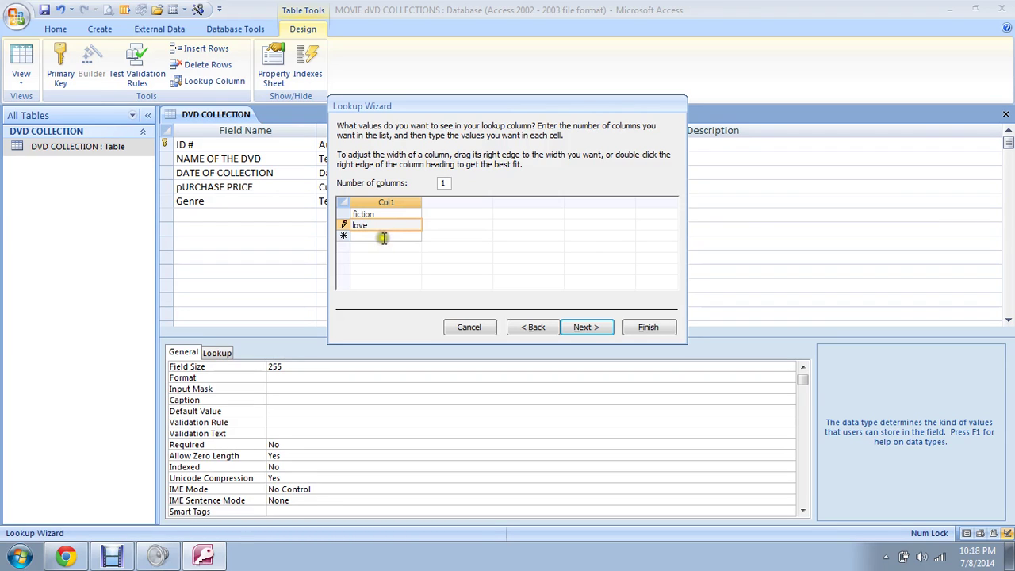
{"action": "left_click", "coordinate": [383, 236]}
{"action": "type", "text": "comedy"}
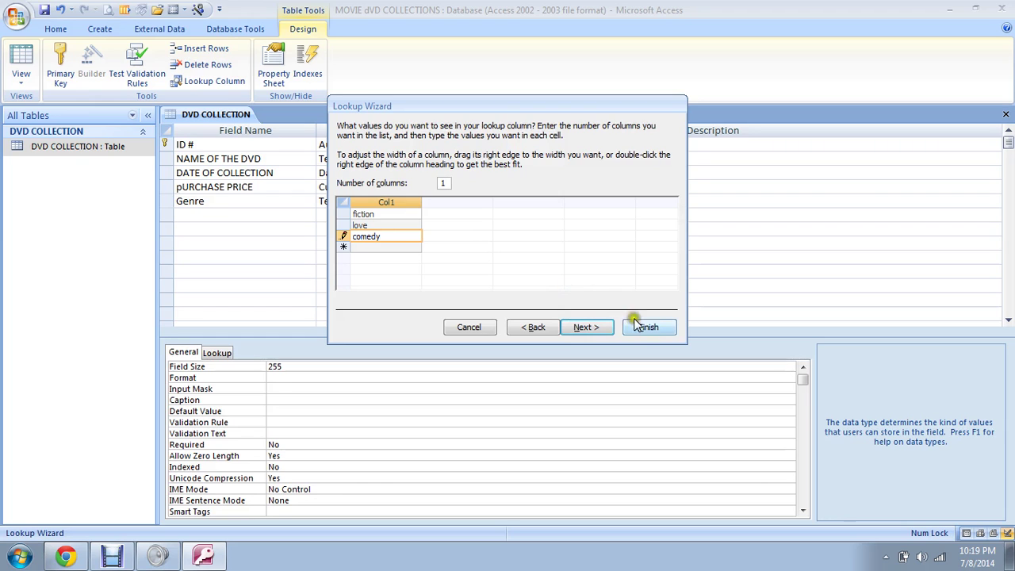
{"action": "left_click", "coordinate": [648, 331]}
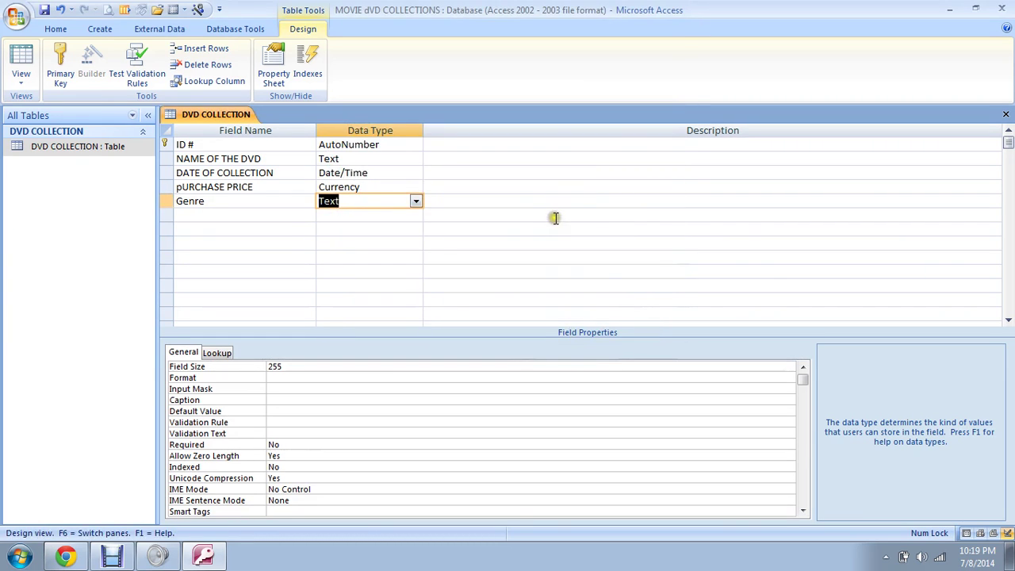
{"action": "left_click", "coordinate": [22, 59]}
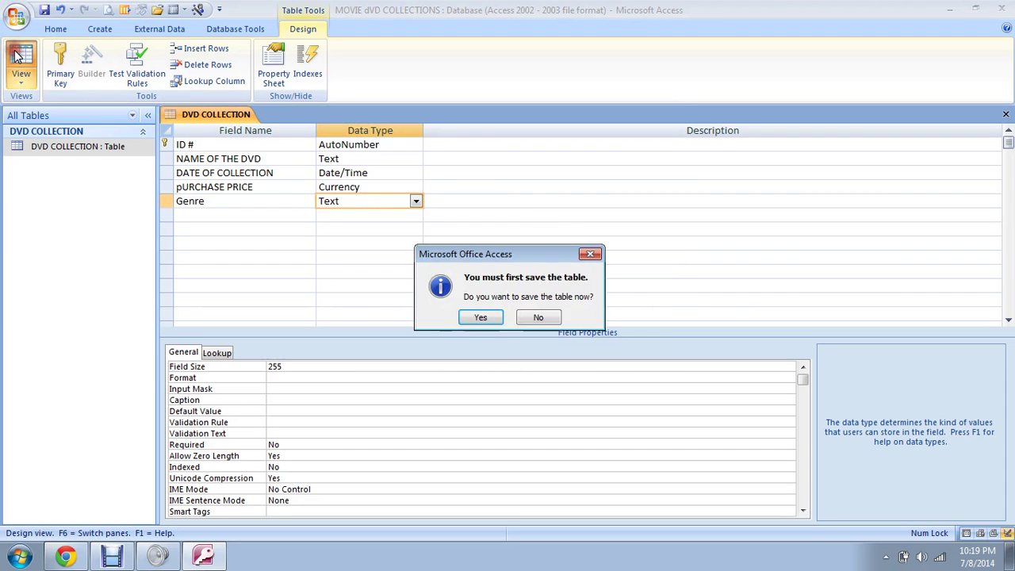
{"action": "key", "text": "Return"}
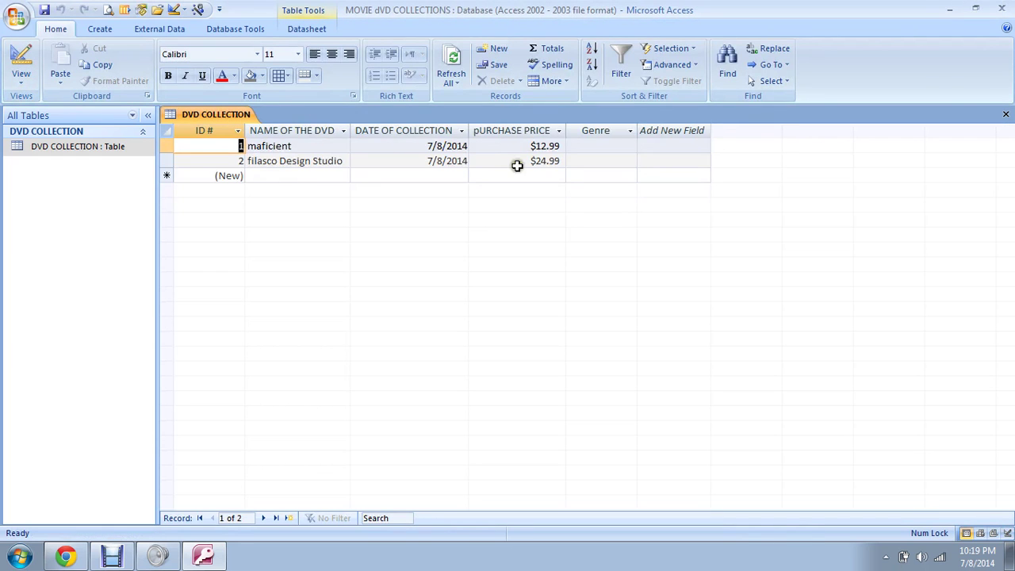
Step: Set the genre to fiction for the maficient record and to comedy for the filasco Design Studio record
{"action": "left_click", "coordinate": [630, 144]}
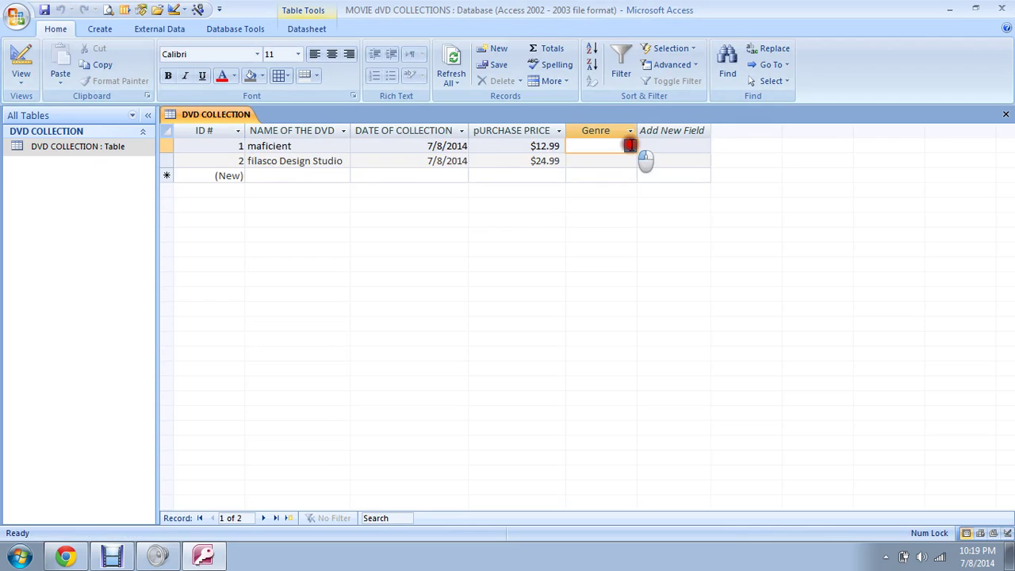
{"action": "left_click", "coordinate": [630, 146]}
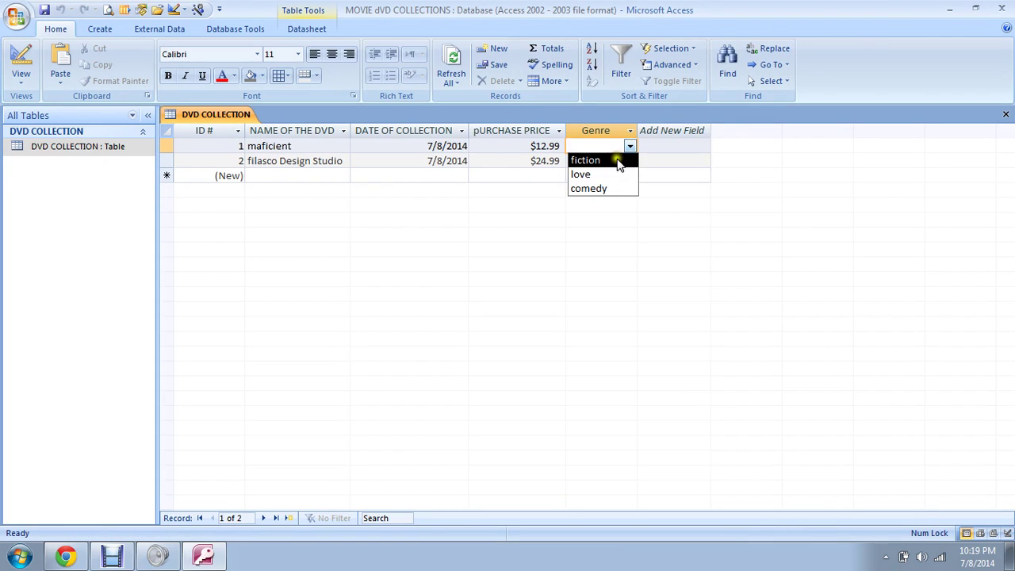
{"action": "left_click", "coordinate": [619, 162]}
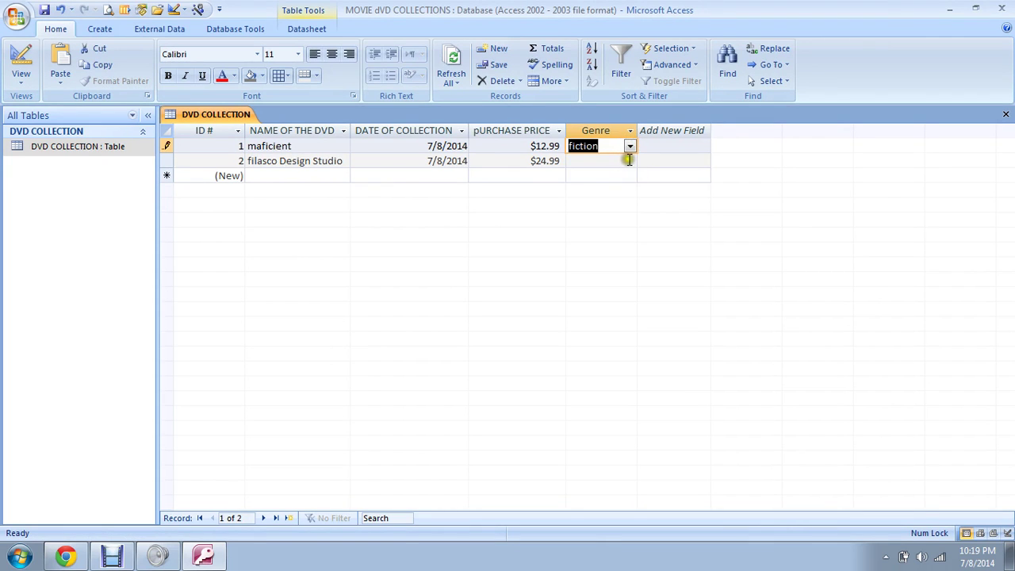
{"action": "left_click", "coordinate": [631, 147]}
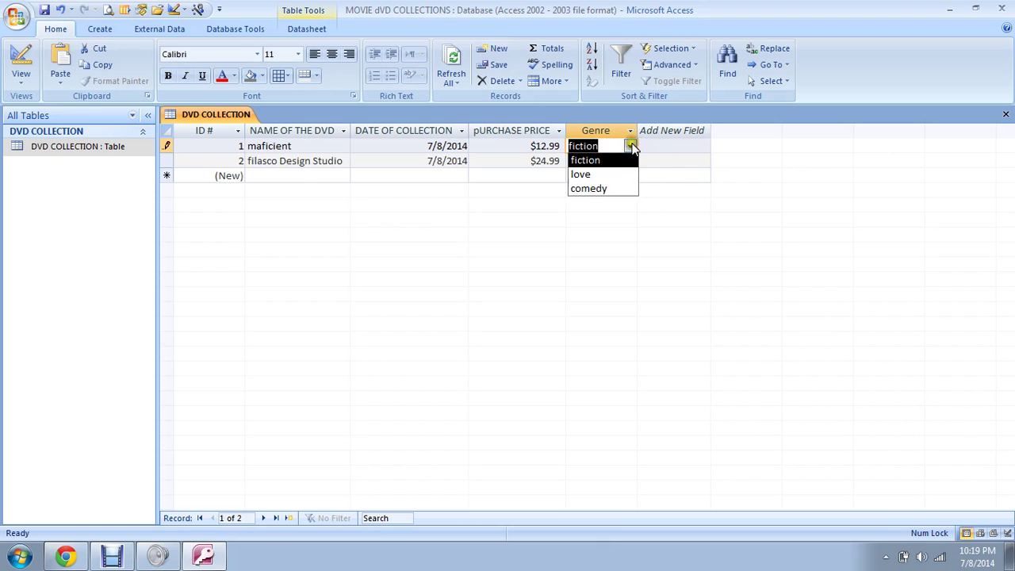
{"action": "left_click", "coordinate": [632, 148]}
{"action": "left_click", "coordinate": [630, 161]}
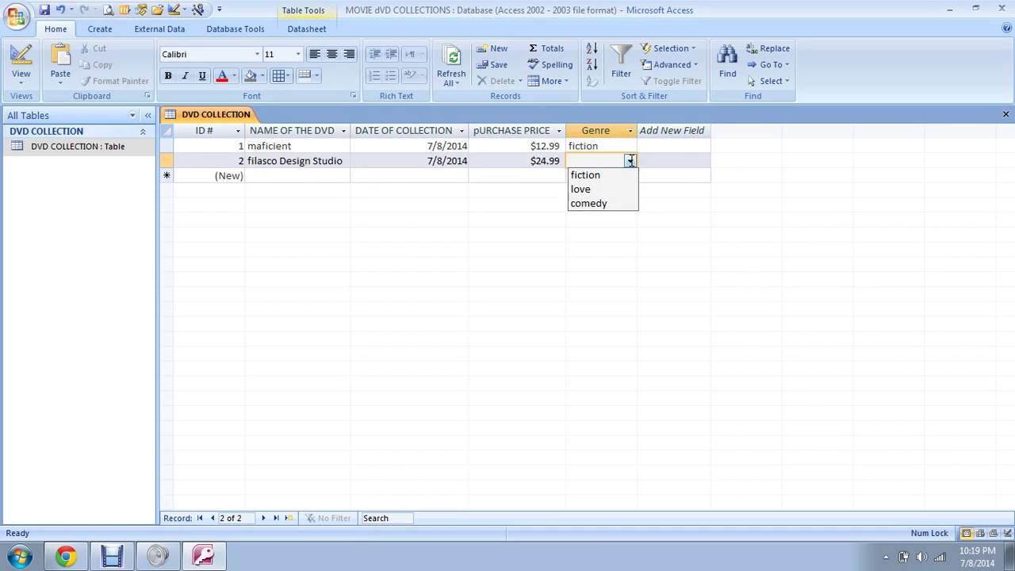
{"action": "left_click", "coordinate": [627, 203]}
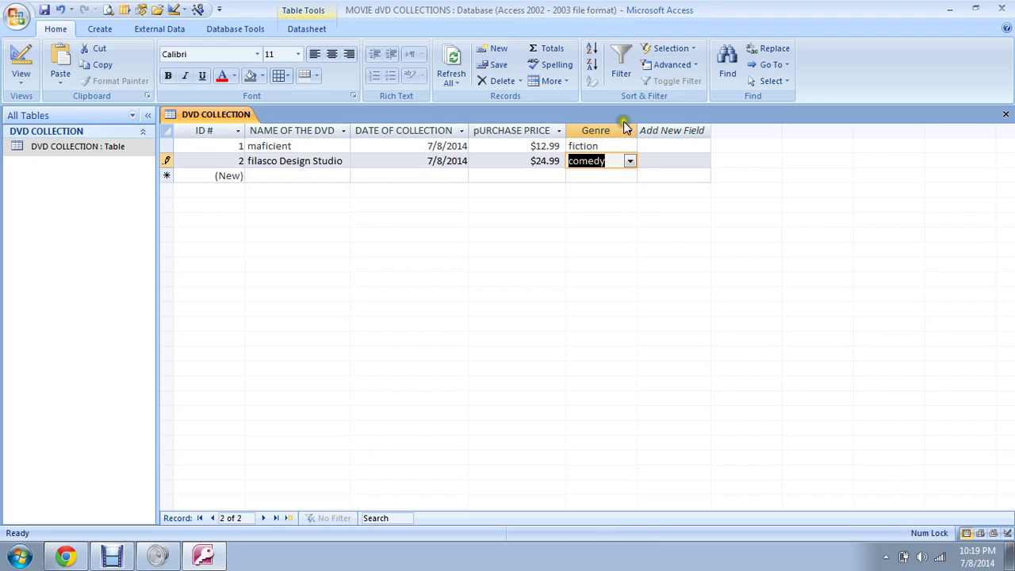
{"action": "left_click", "coordinate": [626, 205]}
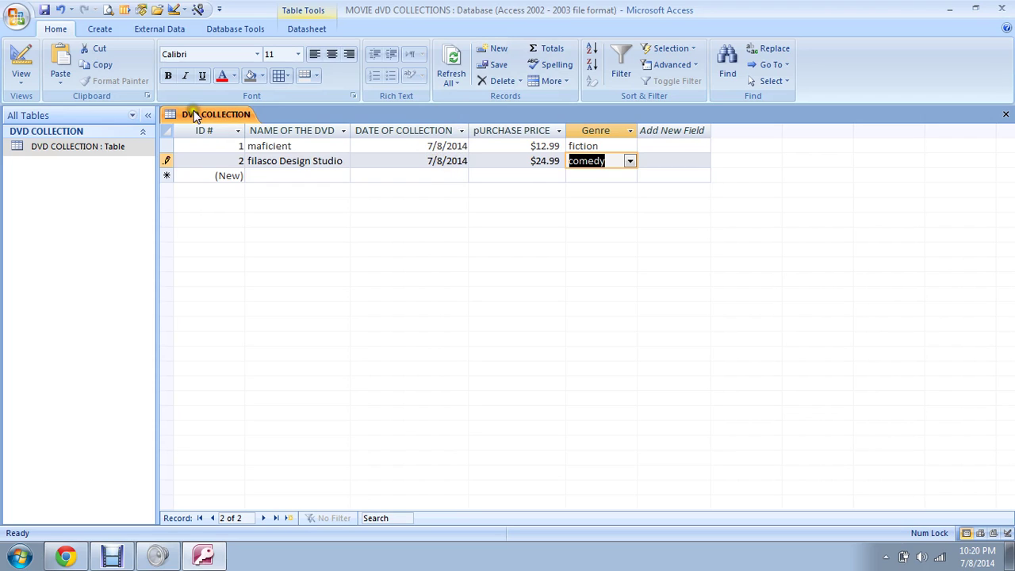
Step: Create a basic form from the DVD COLLECTION table and display it in Form View
{"action": "left_click", "coordinate": [101, 30]}
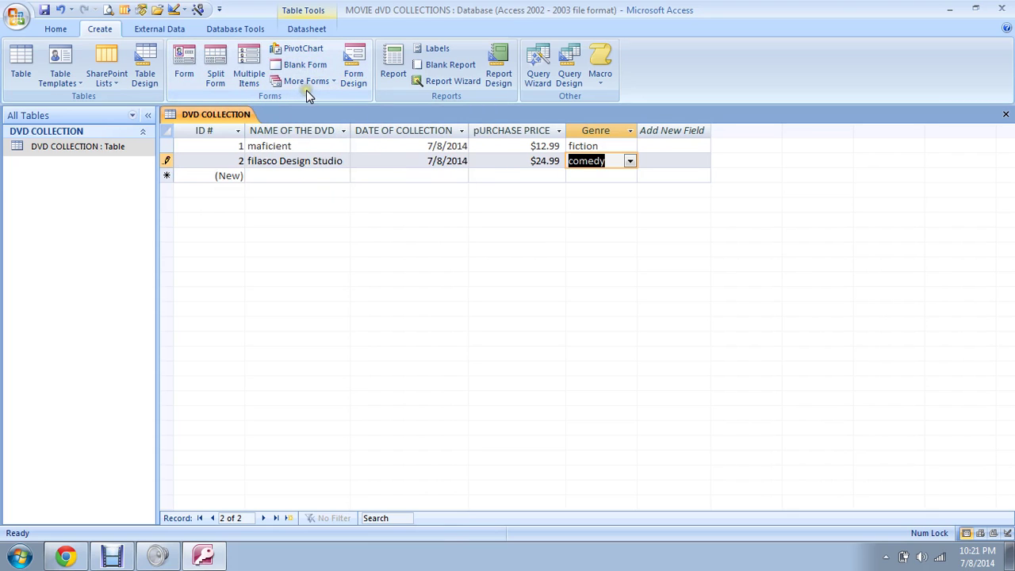
{"action": "left_click", "coordinate": [331, 83]}
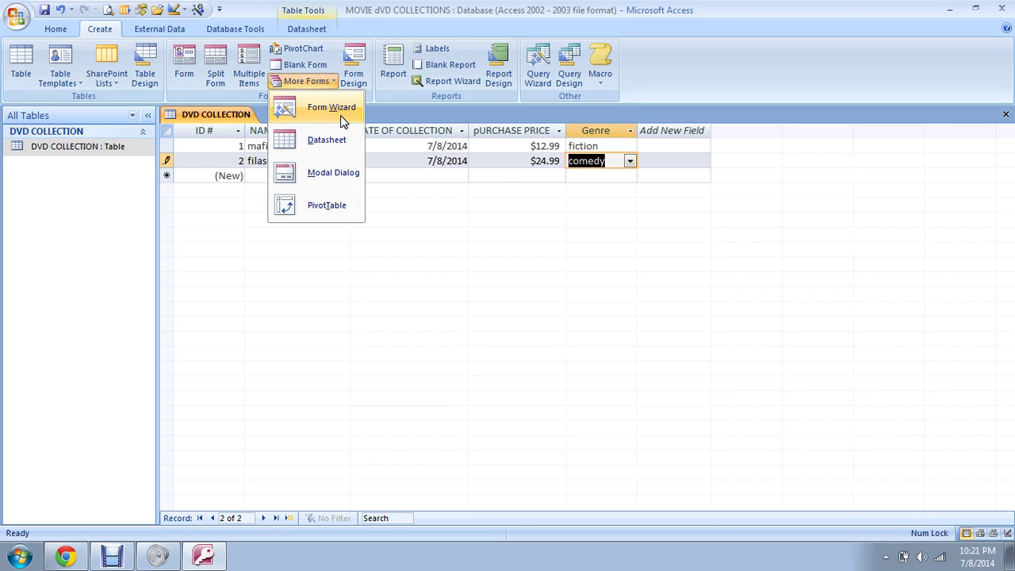
{"action": "left_click", "coordinate": [409, 216]}
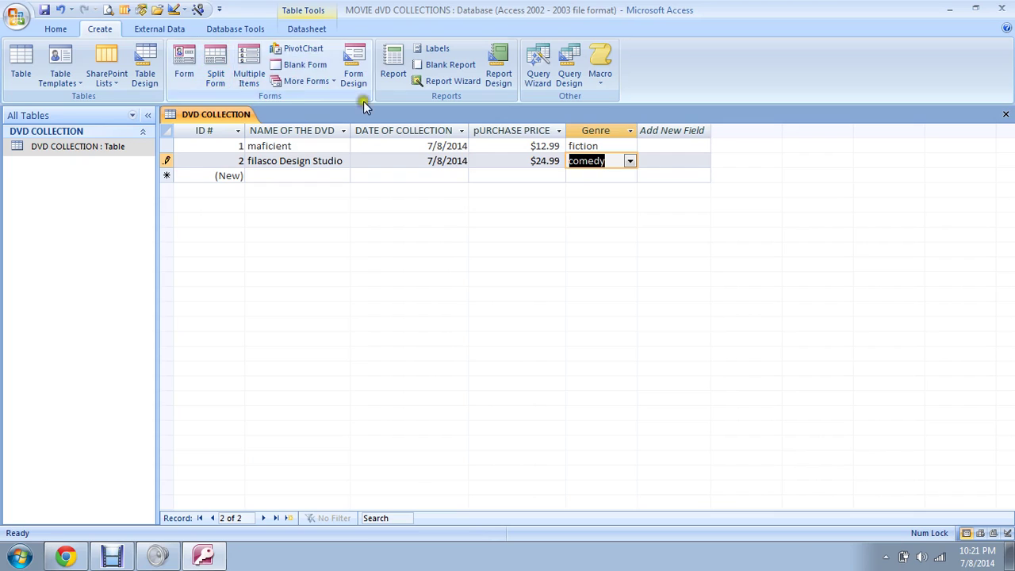
{"action": "left_click", "coordinate": [309, 53]}
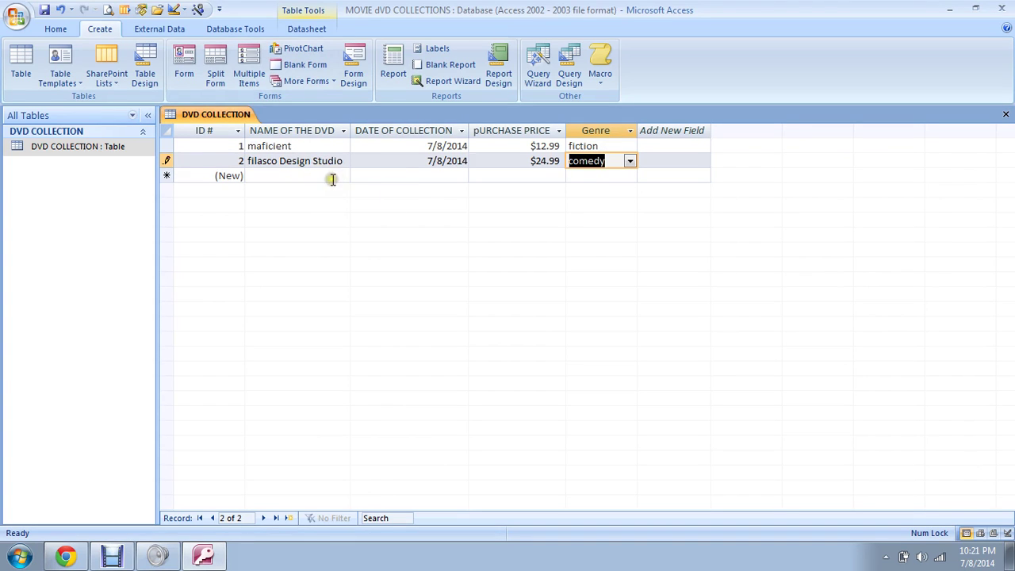
{"action": "left_click", "coordinate": [186, 63]}
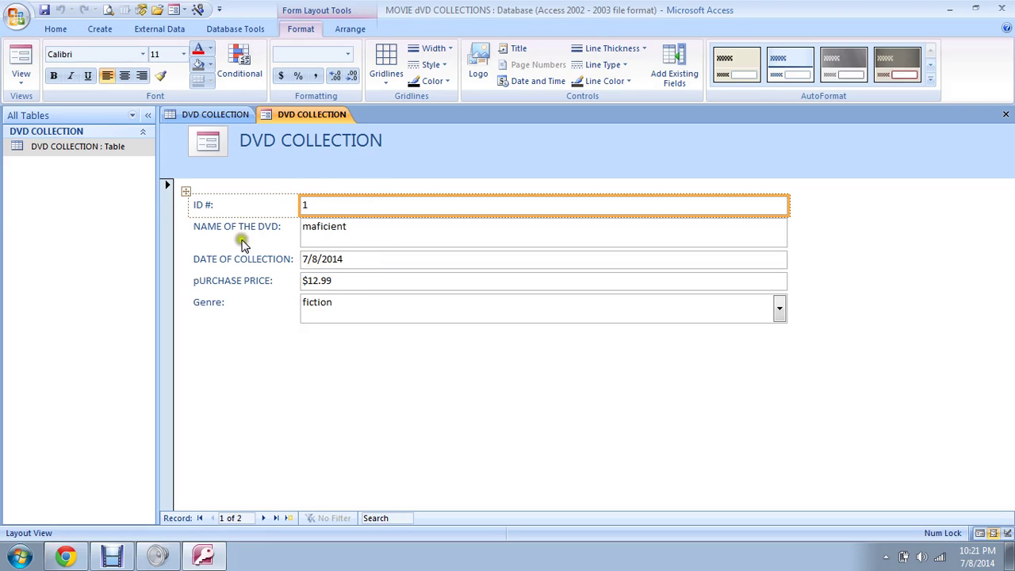
{"action": "left_click", "coordinate": [20, 50]}
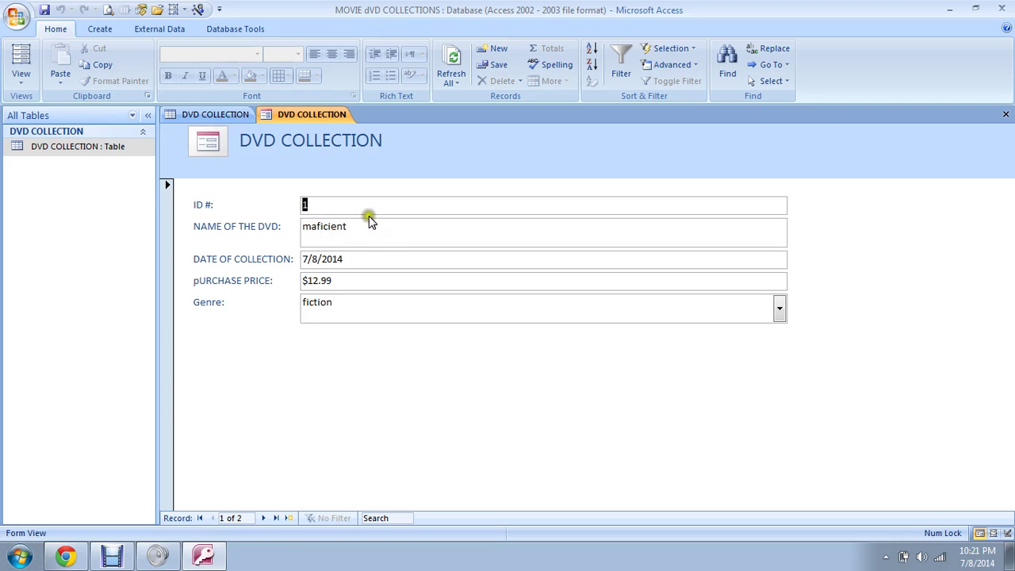
Step: Compare the first record's DVD name in the form with the same entry in the table
{"action": "left_click", "coordinate": [346, 226]}
{"action": "left_click_drag", "start_coordinate": [347, 226], "coordinate": [247, 219]}
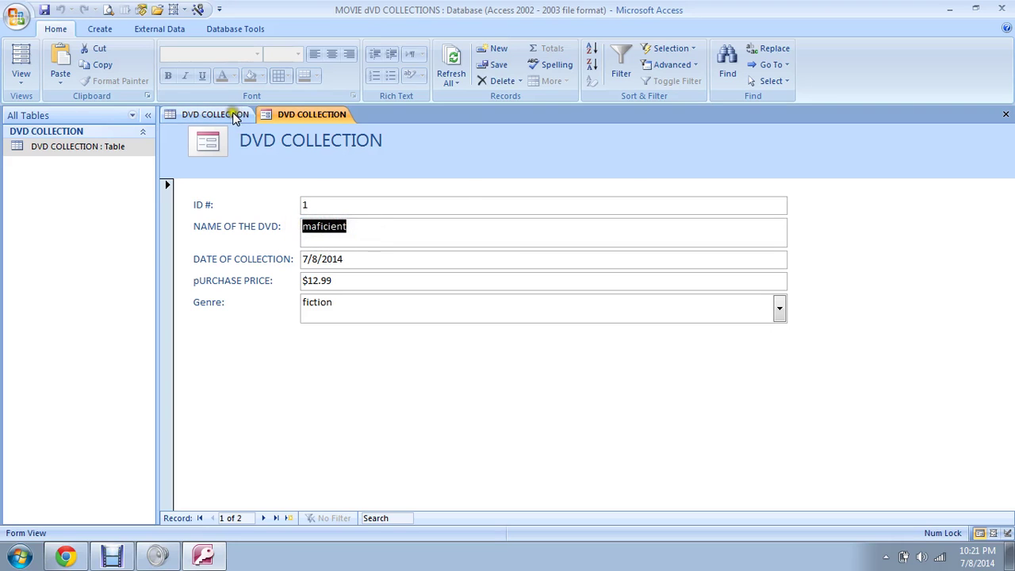
{"action": "left_click", "coordinate": [234, 116]}
{"action": "left_click_drag", "start_coordinate": [290, 145], "coordinate": [238, 144]}
{"action": "left_click", "coordinate": [291, 114]}
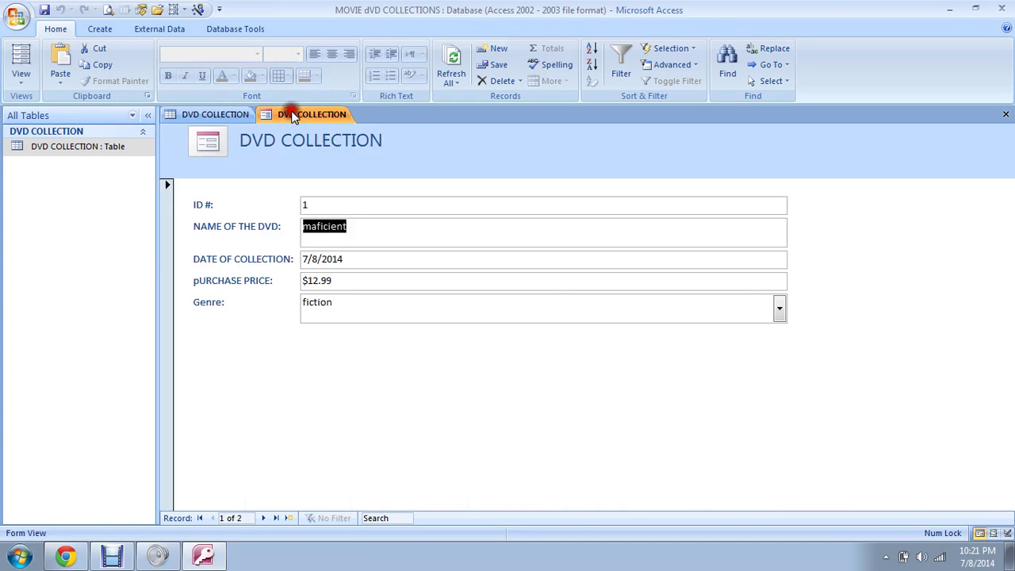
Step: Add a new record through the form: DVD name "Jackie chan last hero", collection date 7/8/2014, purchase price 11.99, genre comedy
{"action": "left_click", "coordinate": [263, 518]}
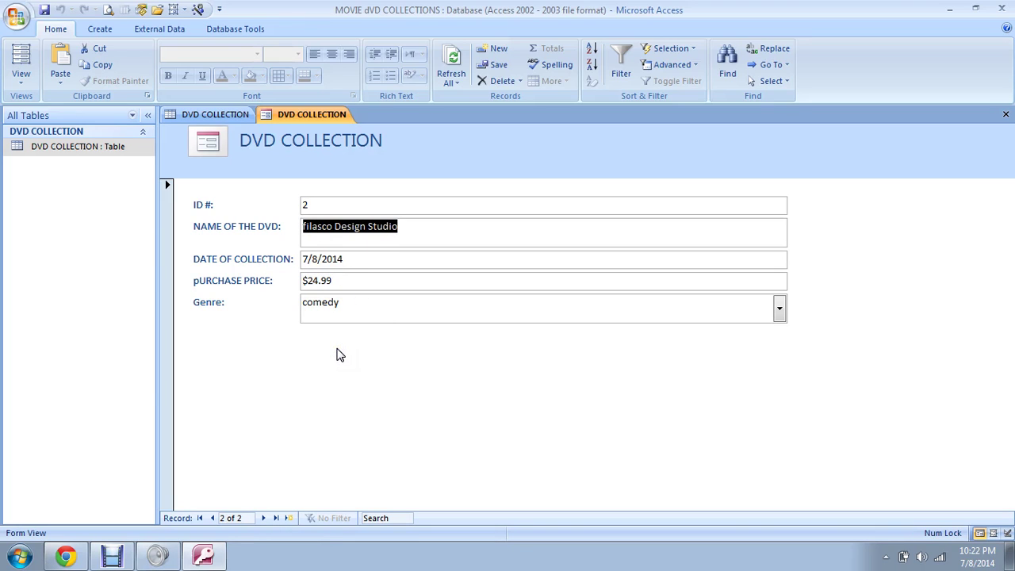
{"action": "left_click", "coordinate": [263, 518]}
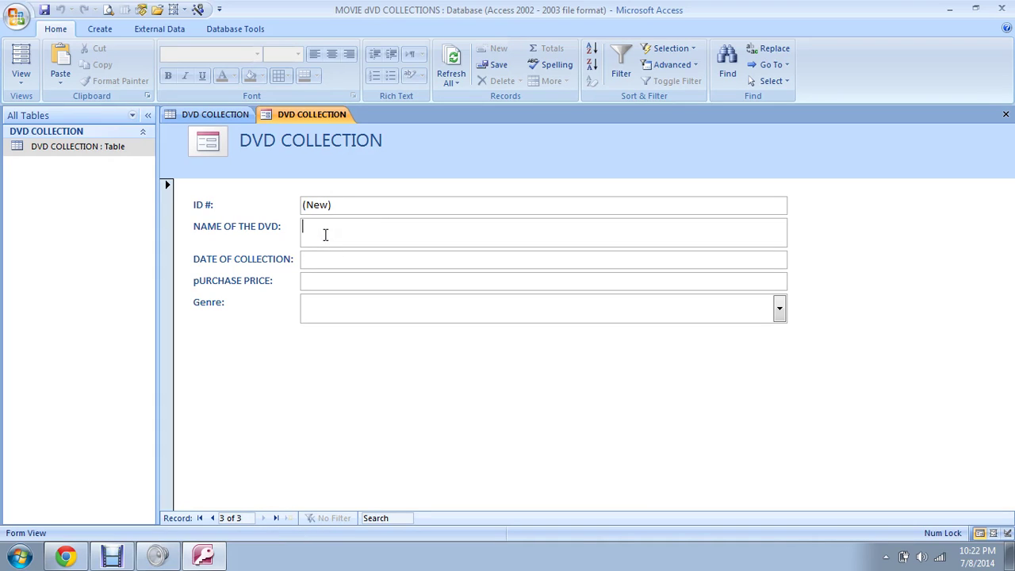
{"action": "type", "text": "Jackie chan last hero"}
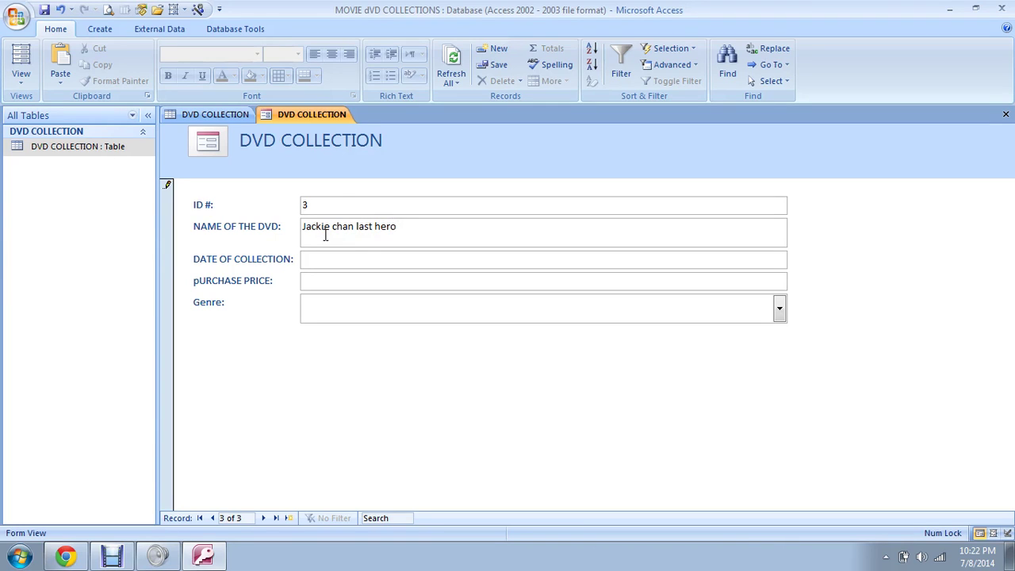
{"action": "key", "text": "Tab"}
{"action": "left_click", "coordinate": [795, 258]}
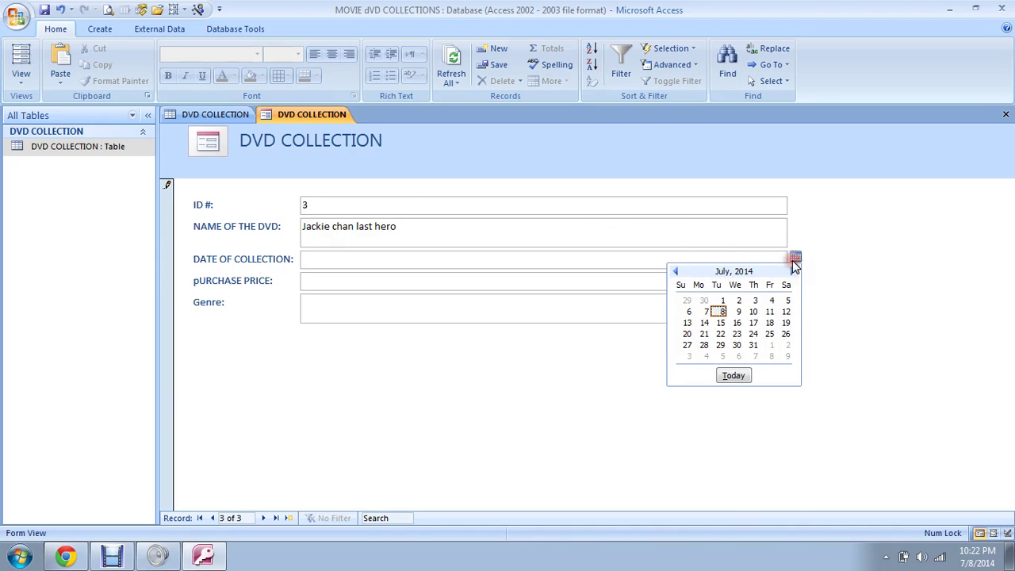
{"action": "left_click", "coordinate": [722, 311]}
{"action": "left_click", "coordinate": [437, 283]}
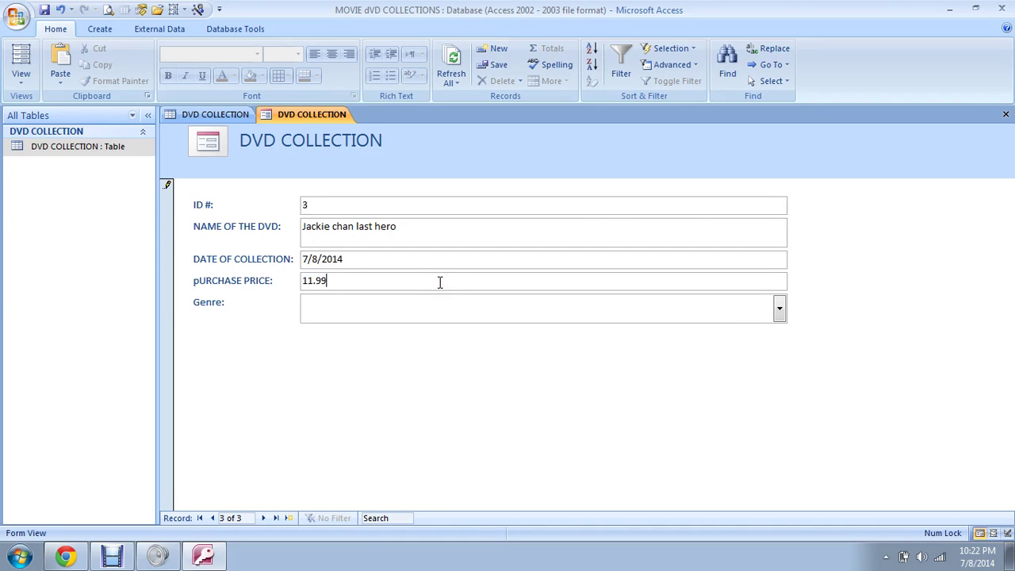
{"action": "left_click", "coordinate": [780, 310]}
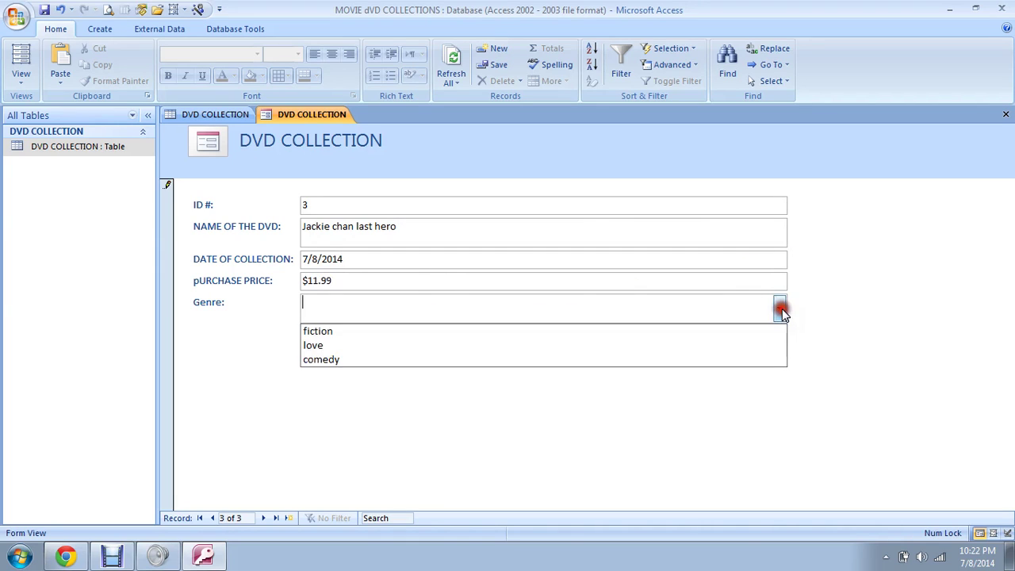
{"action": "left_click", "coordinate": [633, 364]}
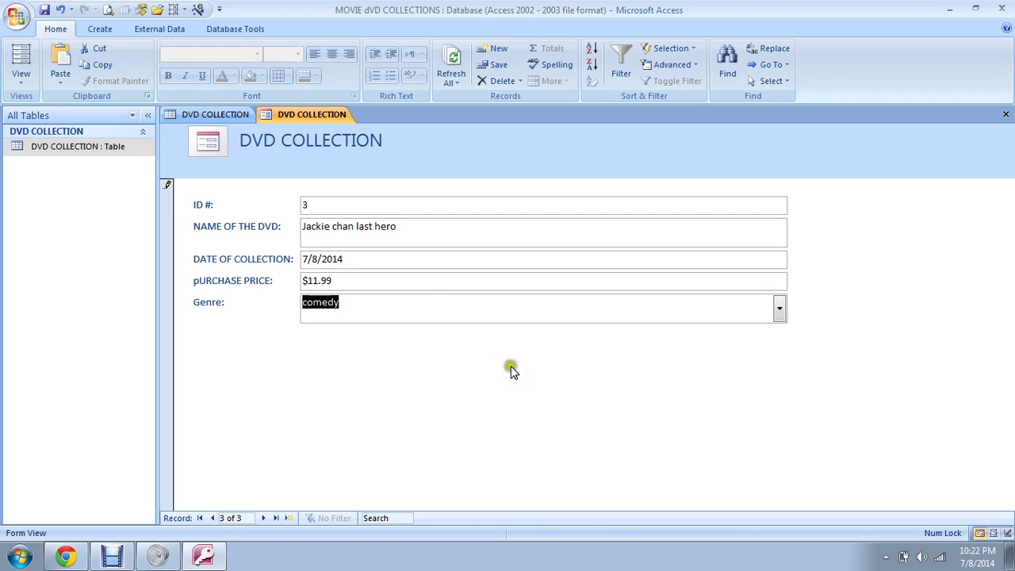
Step: Save the form under the name "DVD COLLECTION form"
{"action": "left_click", "coordinate": [45, 11]}
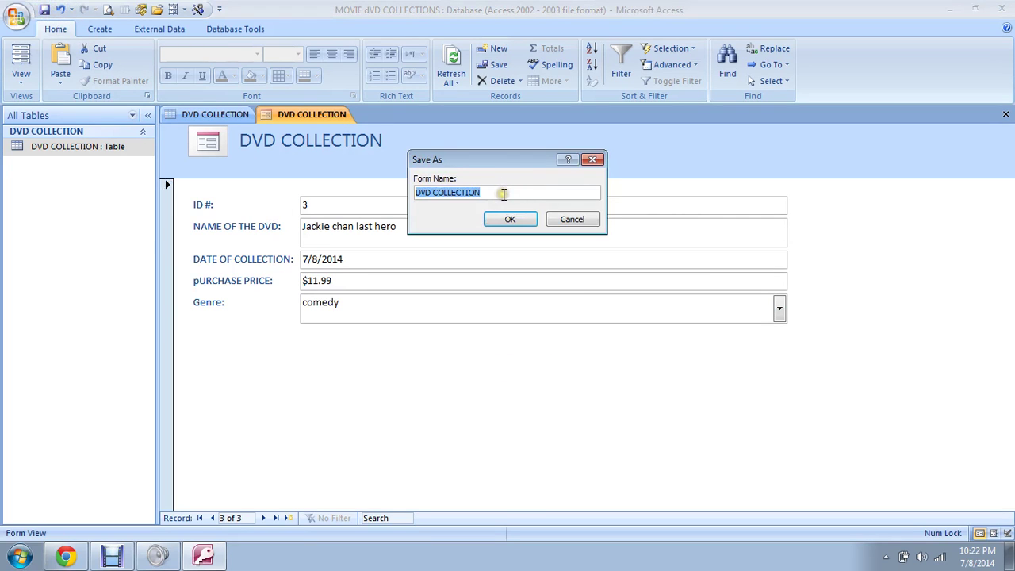
{"action": "left_click", "coordinate": [502, 194]}
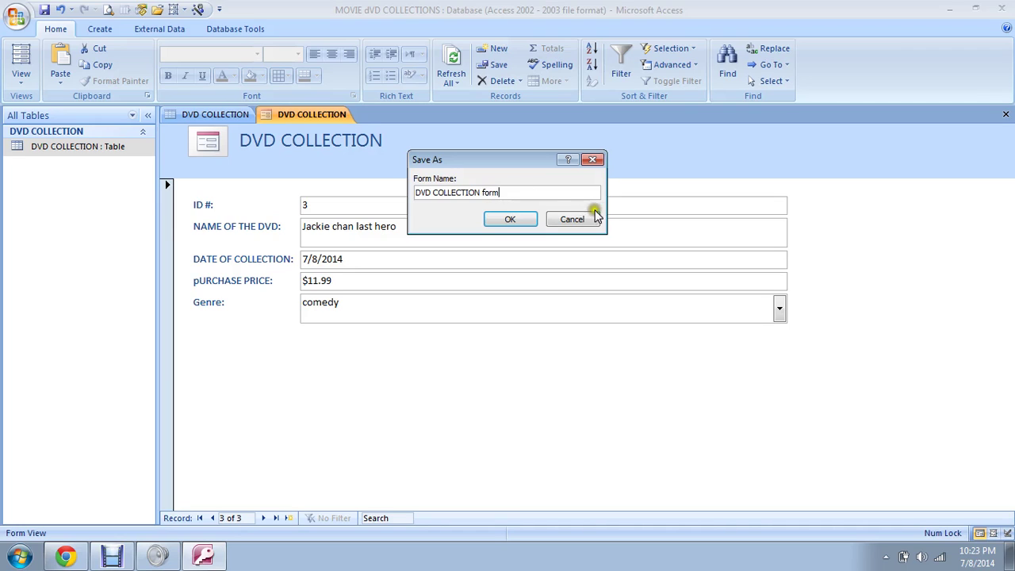
{"action": "left_click", "coordinate": [509, 223]}
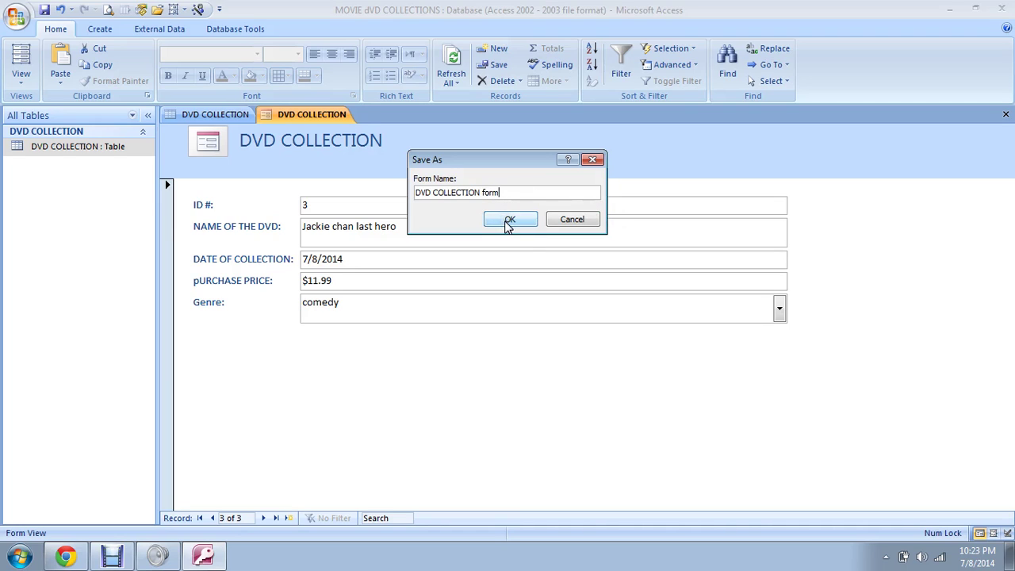
Step: Finish saving the DVD COLLECTION form, check the open table against it, and close all open objects
{"action": "left_click", "coordinate": [509, 222]}
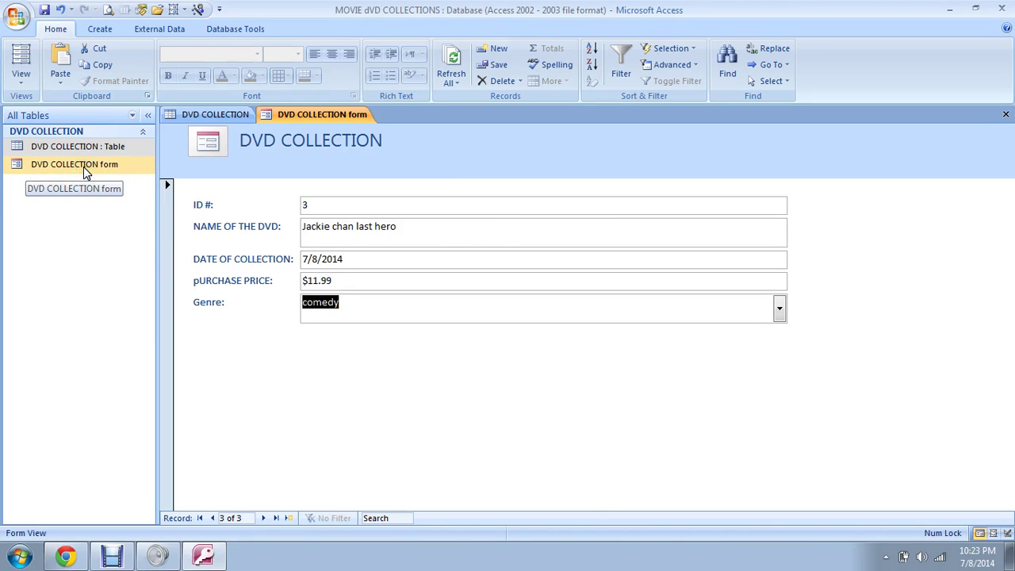
{"action": "left_click", "coordinate": [216, 115]}
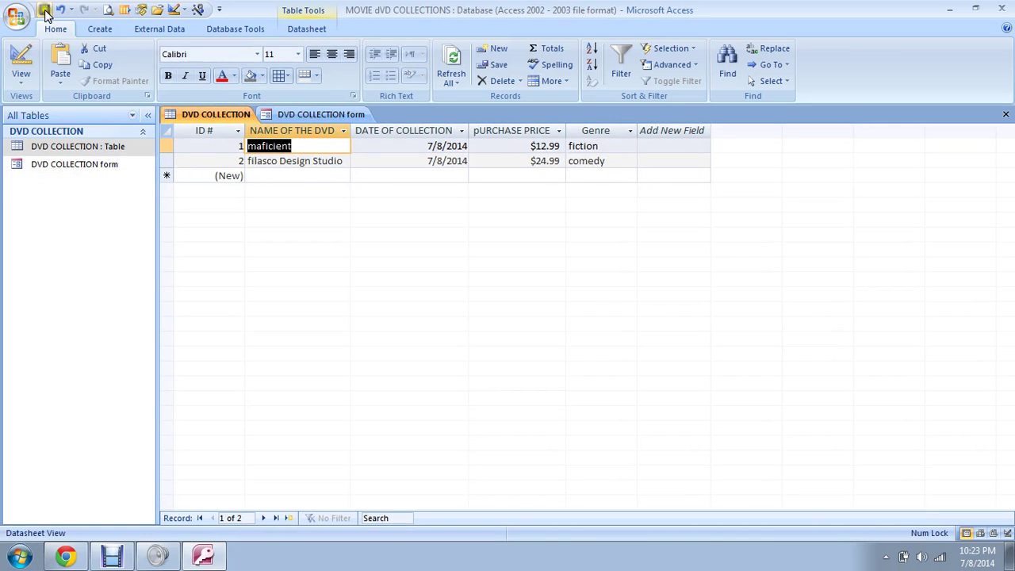
{"action": "left_click", "coordinate": [321, 115]}
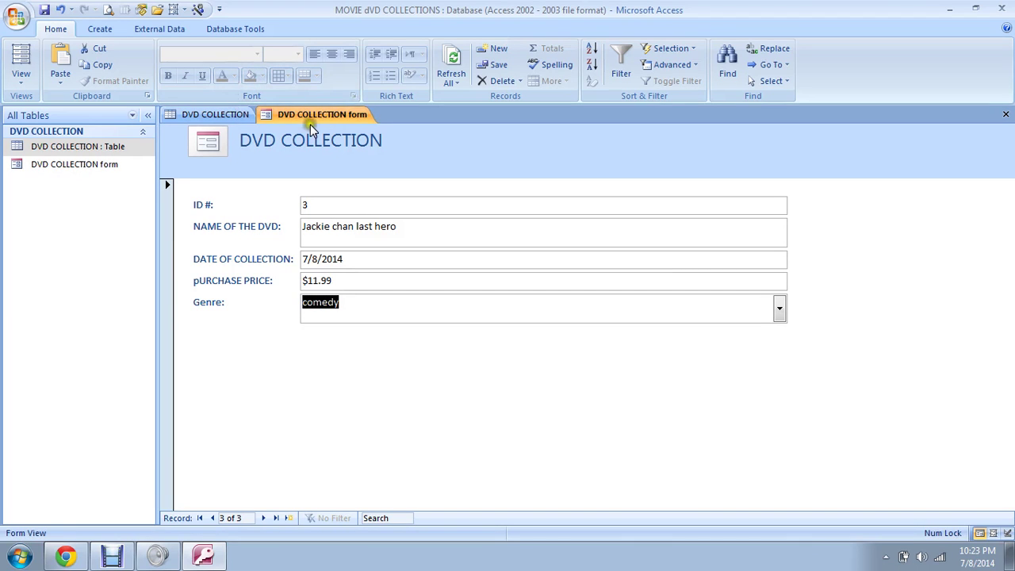
{"action": "right_click", "coordinate": [318, 117]}
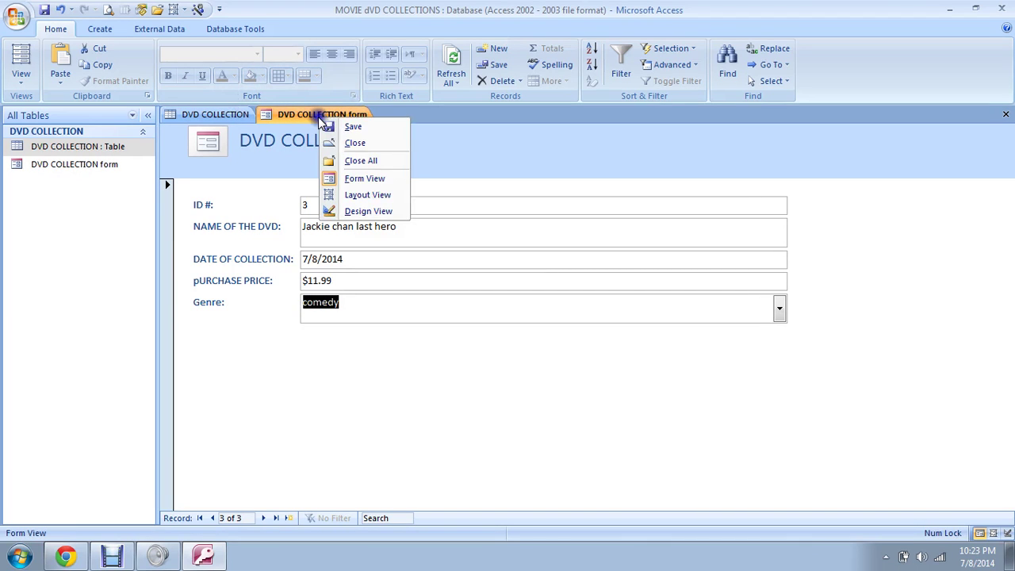
{"action": "left_click", "coordinate": [360, 162]}
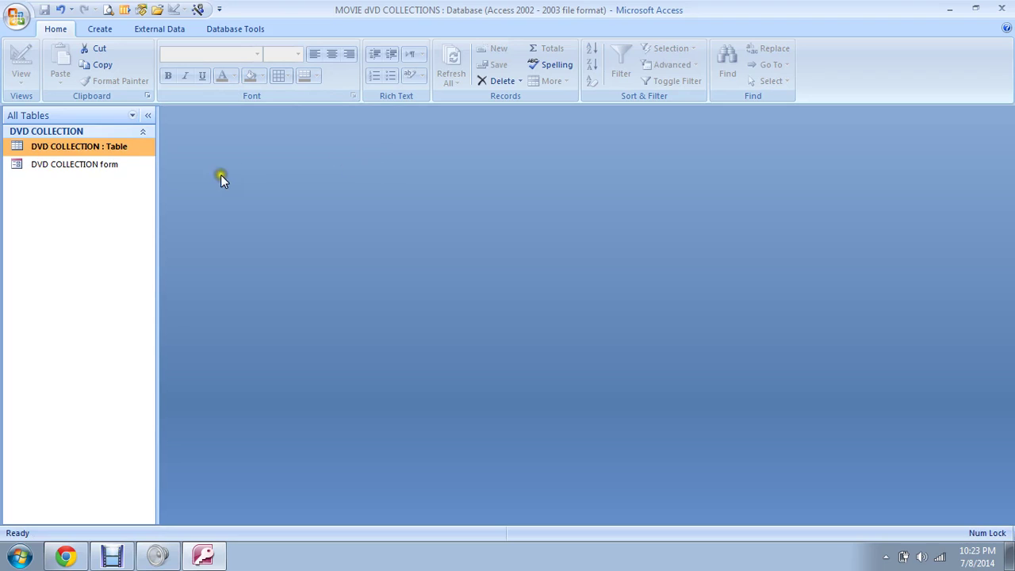
Step: Reopen the DVD COLLECTION table and the DVD COLLECTION form and compare their records
{"action": "left_click", "coordinate": [92, 149]}
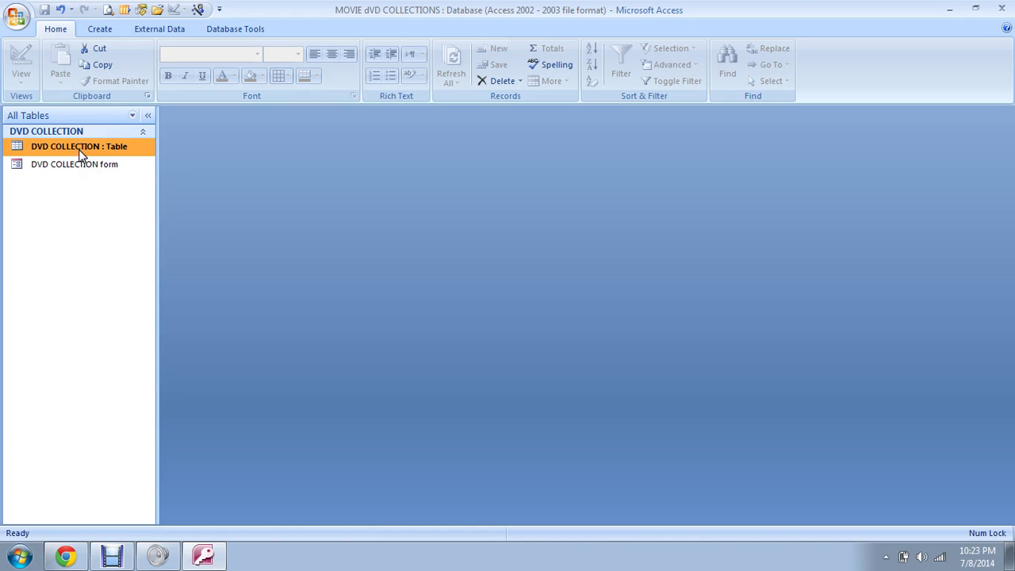
{"action": "double_click", "coordinate": [36, 147]}
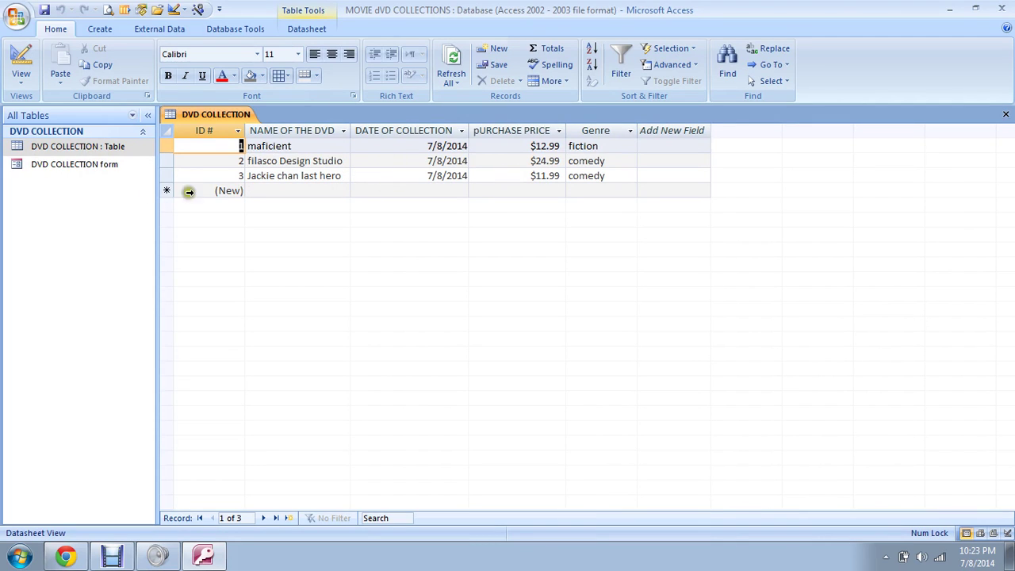
{"action": "double_click", "coordinate": [120, 166]}
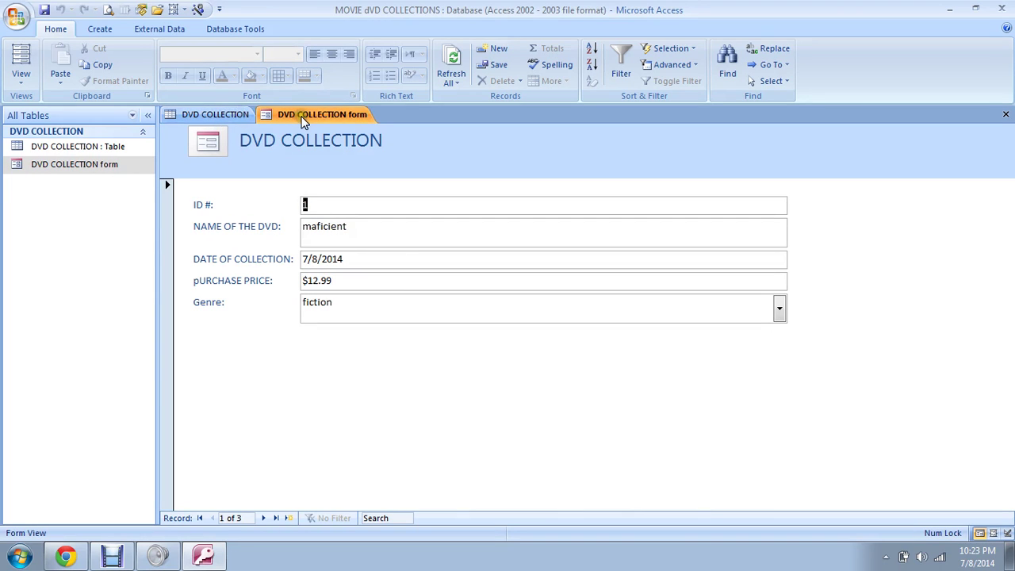
{"action": "left_click", "coordinate": [303, 118]}
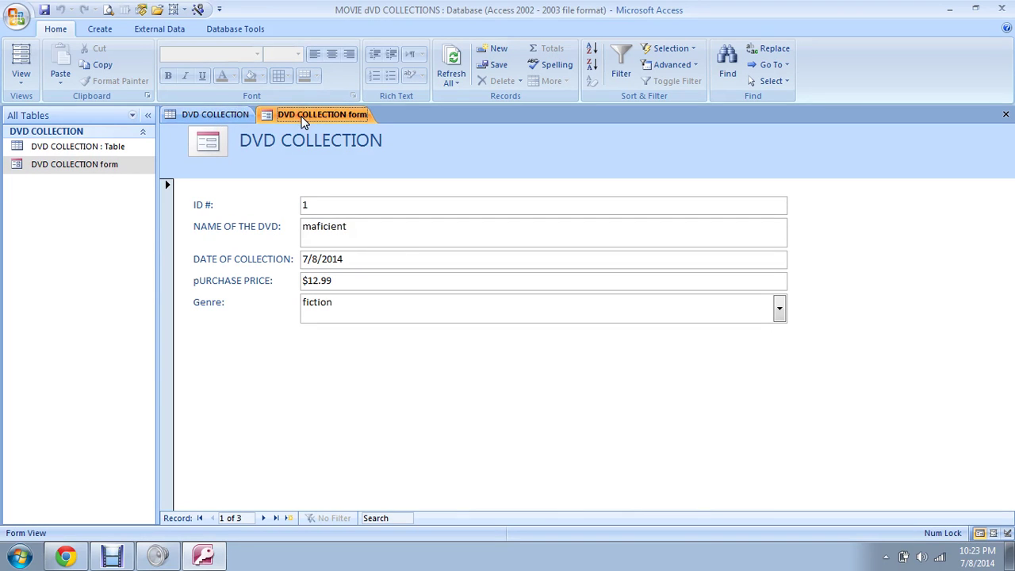
{"action": "left_click", "coordinate": [302, 119]}
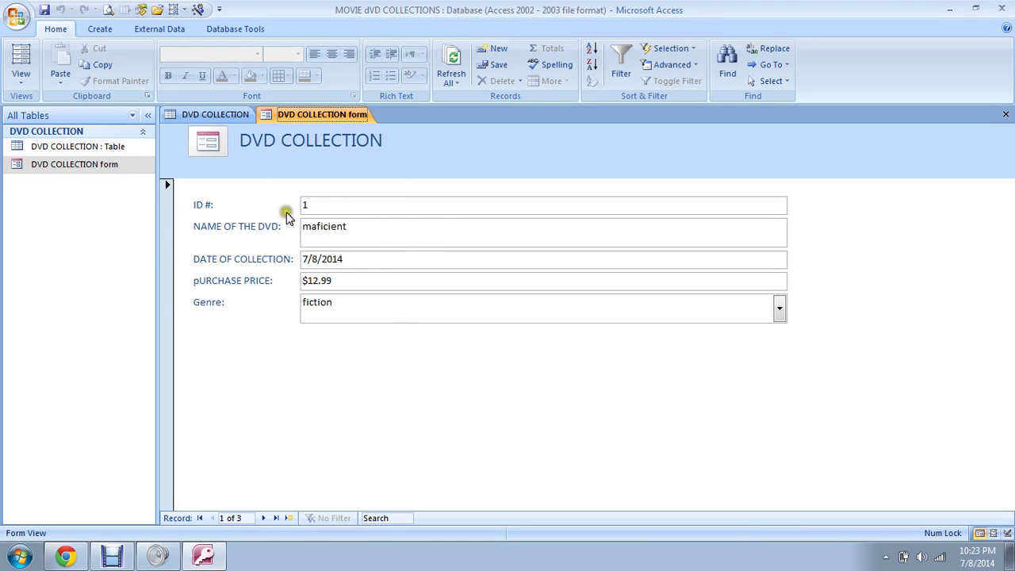
{"action": "left_click", "coordinate": [225, 117]}
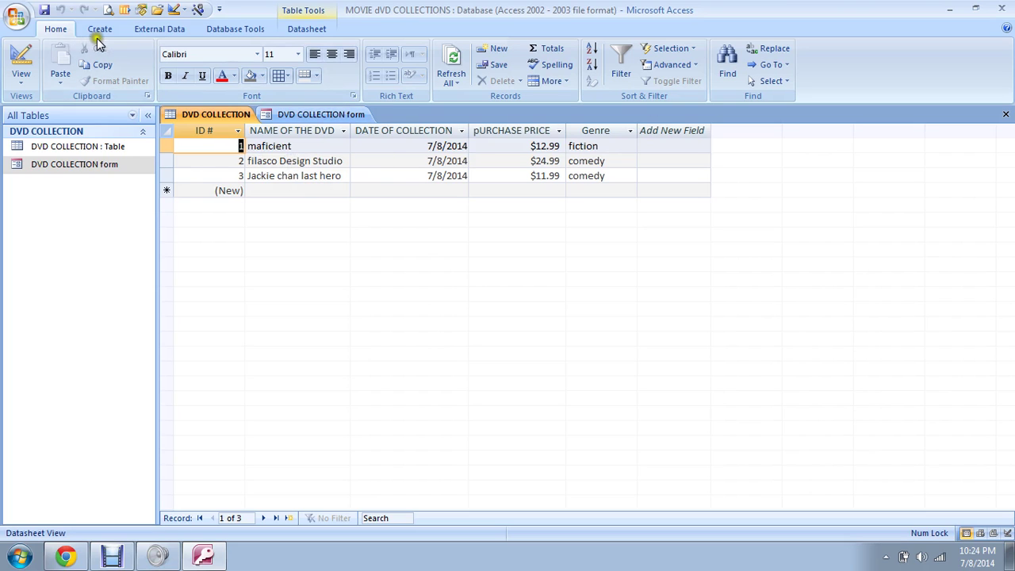
{"action": "right_click", "coordinate": [307, 117]}
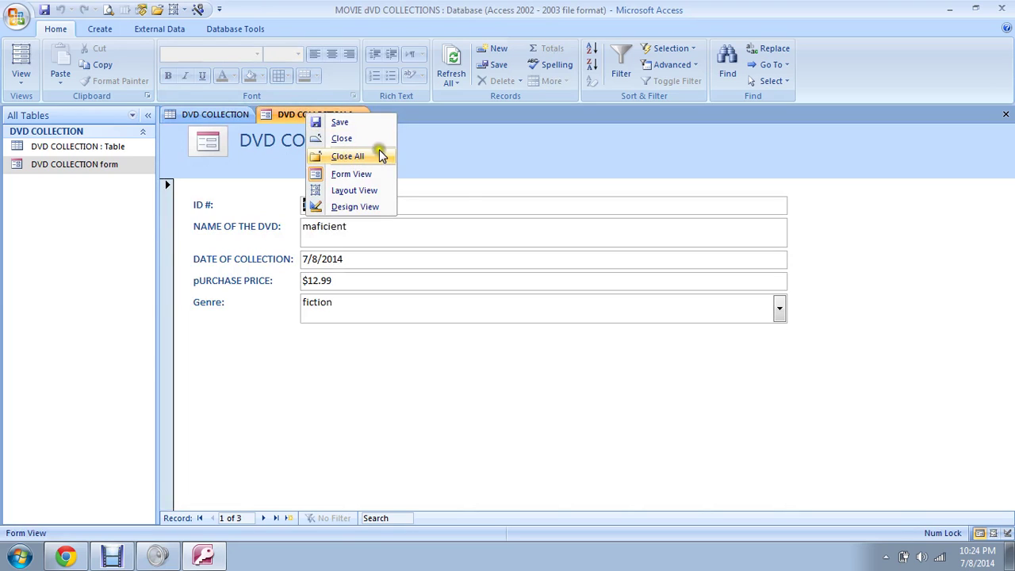
{"action": "left_click", "coordinate": [447, 155]}
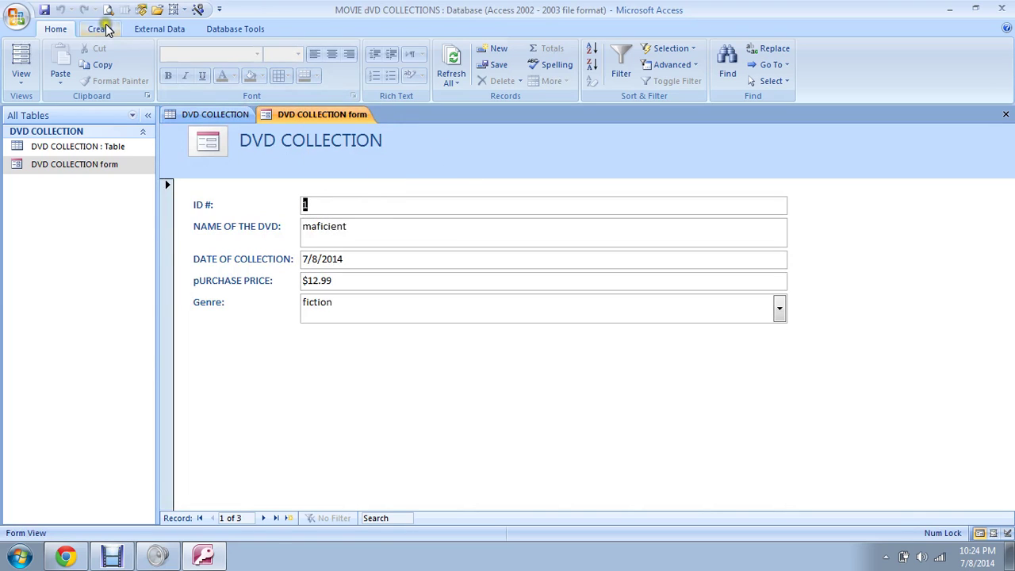
Step: Create a basic report from the DVD COLLECTION table and display it in Report View
{"action": "left_click", "coordinate": [216, 114]}
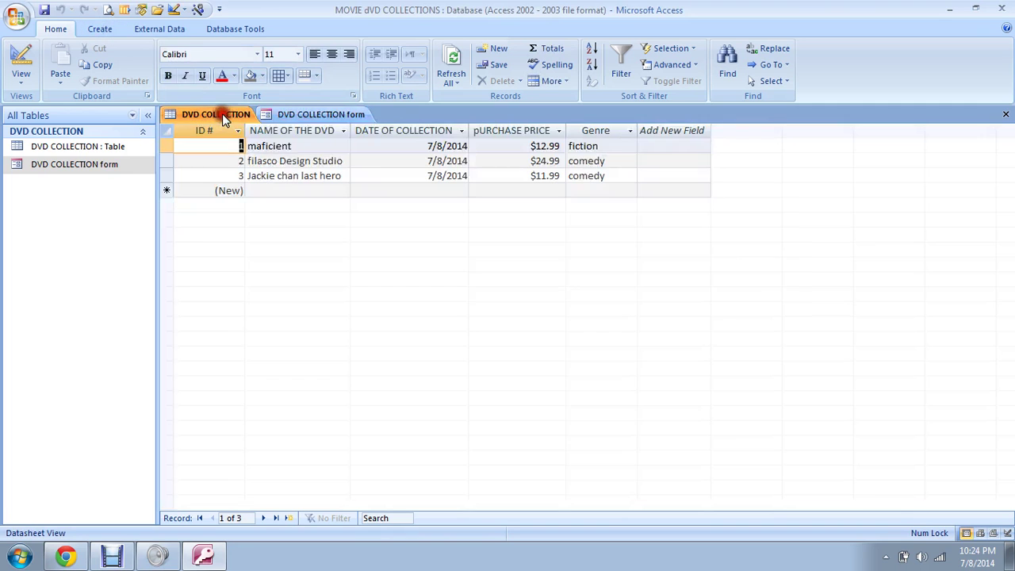
{"action": "left_click", "coordinate": [99, 29]}
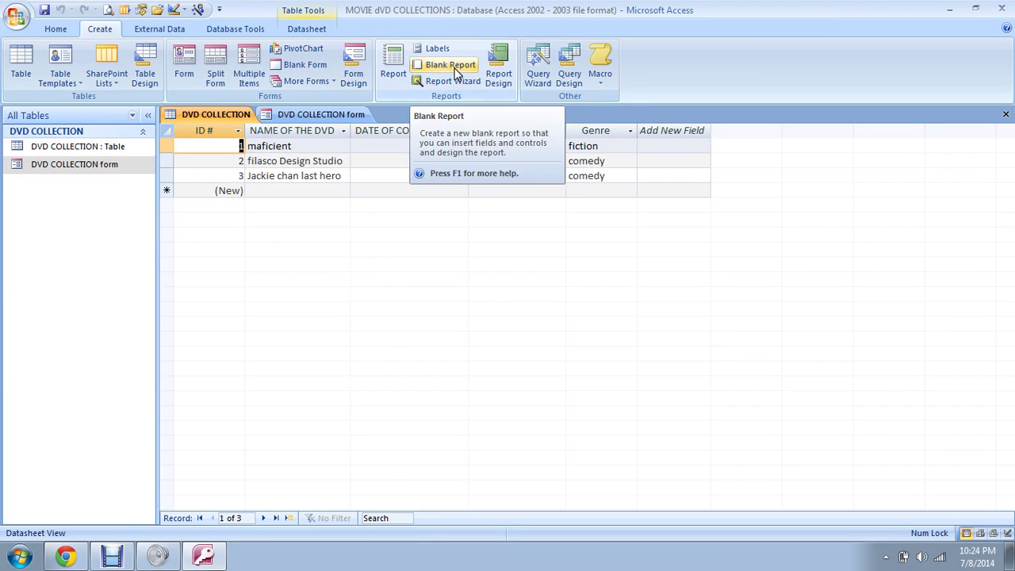
{"action": "left_click", "coordinate": [397, 65]}
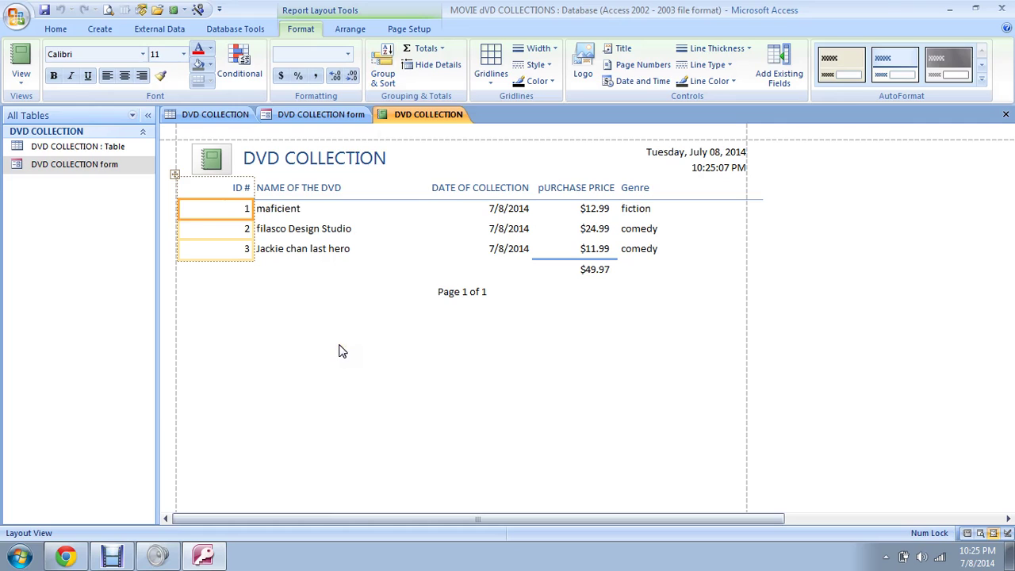
{"action": "left_click", "coordinate": [21, 59]}
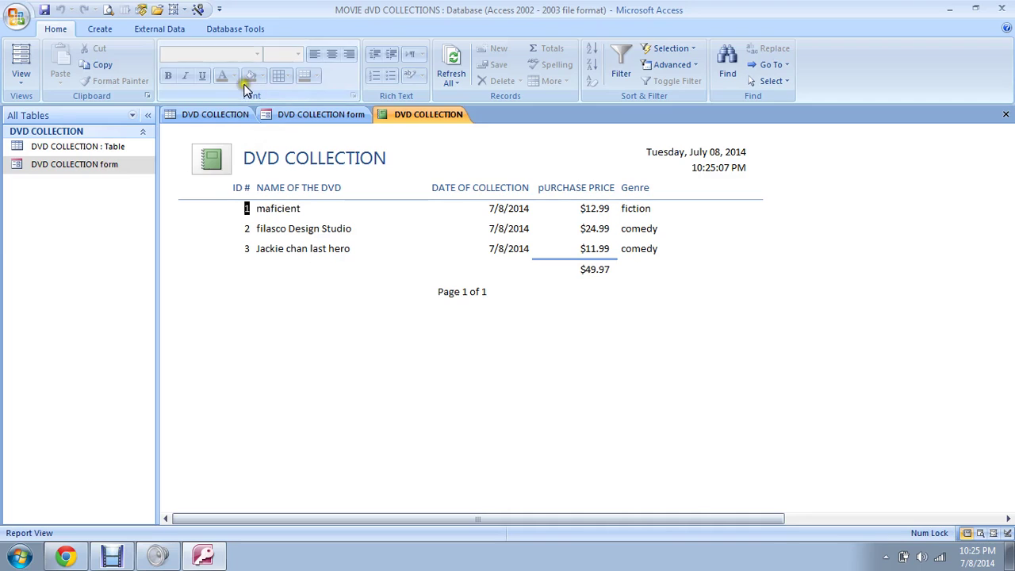
Step: Save the report under the name "DVD COLLECTION report" and close all open objects
{"action": "left_click", "coordinate": [45, 9]}
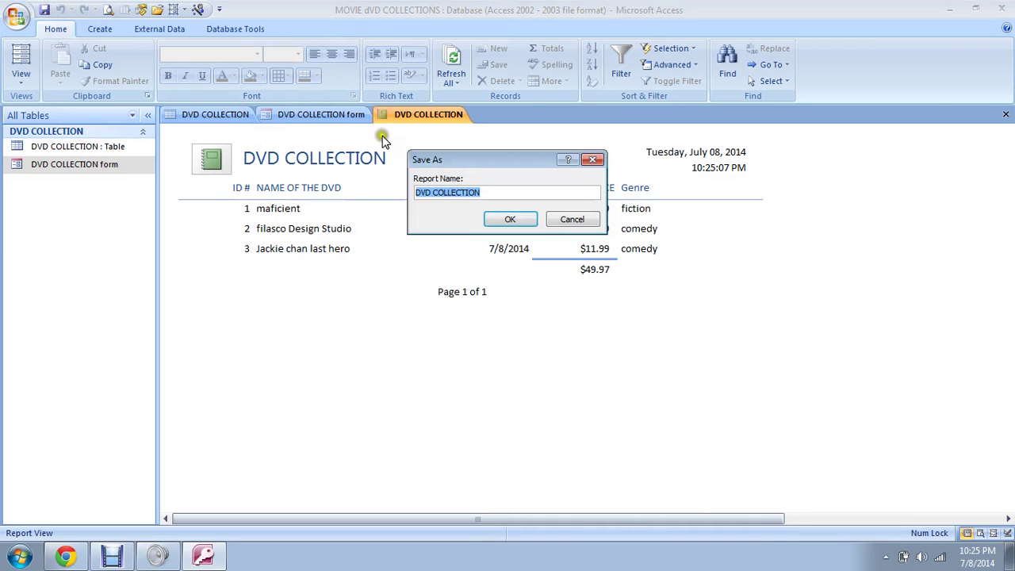
{"action": "left_click", "coordinate": [498, 196]}
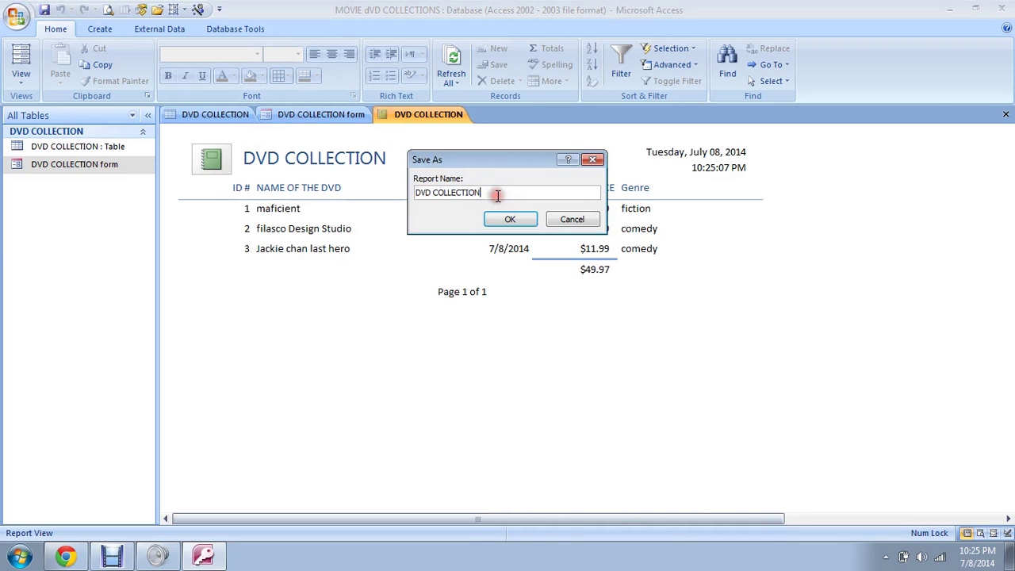
{"action": "type", "text": "report"}
{"action": "key", "text": "Return"}
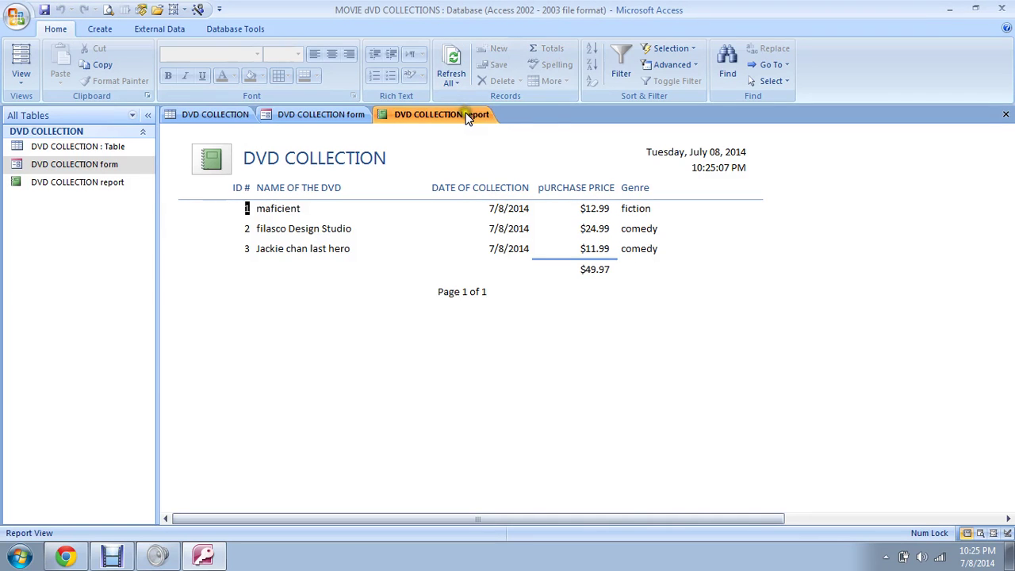
{"action": "right_click", "coordinate": [468, 117]}
{"action": "left_click", "coordinate": [509, 157]}
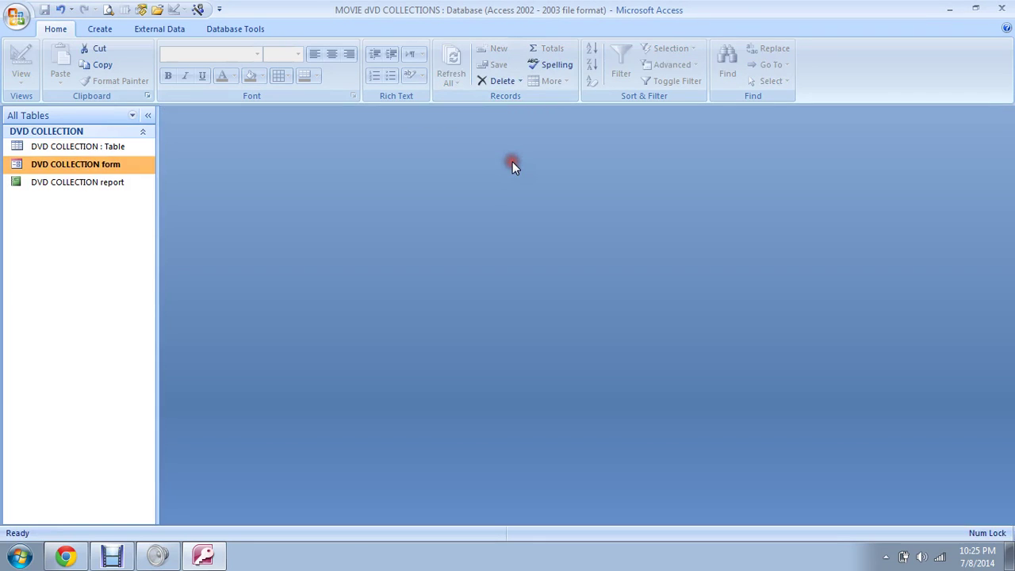
Step: Add and save a record through the DVD COLLECTION form: DVD name "Wild life", collection date 7/7/2014, purchase price 10.99, genre fiction
{"action": "double_click", "coordinate": [93, 163]}
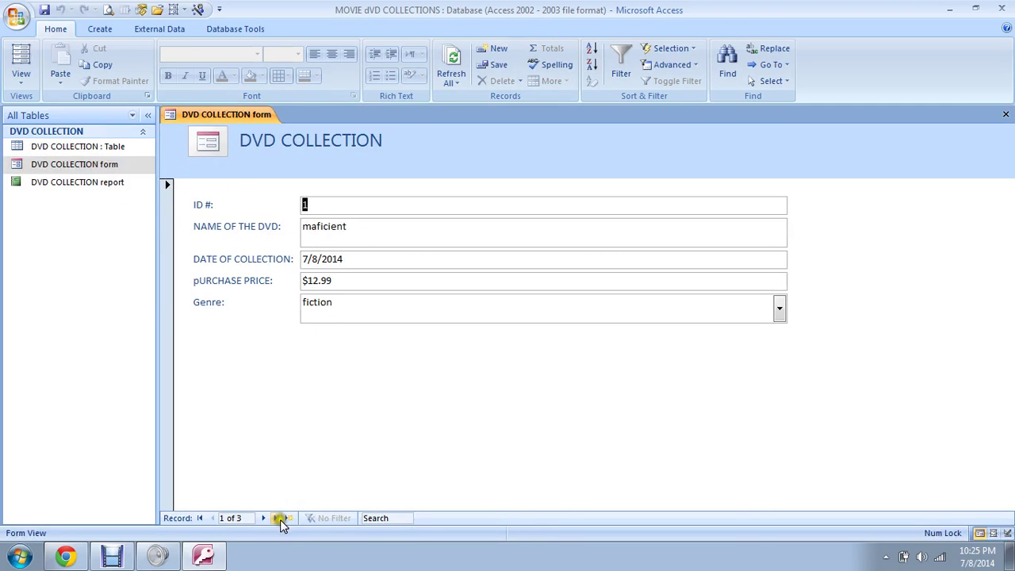
{"action": "left_click", "coordinate": [290, 521]}
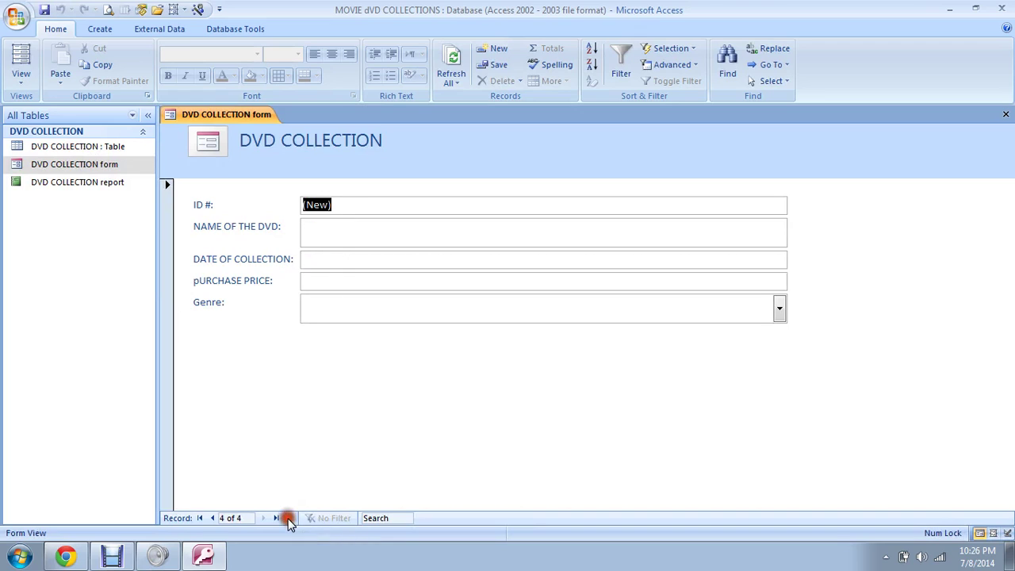
{"action": "left_click", "coordinate": [353, 233]}
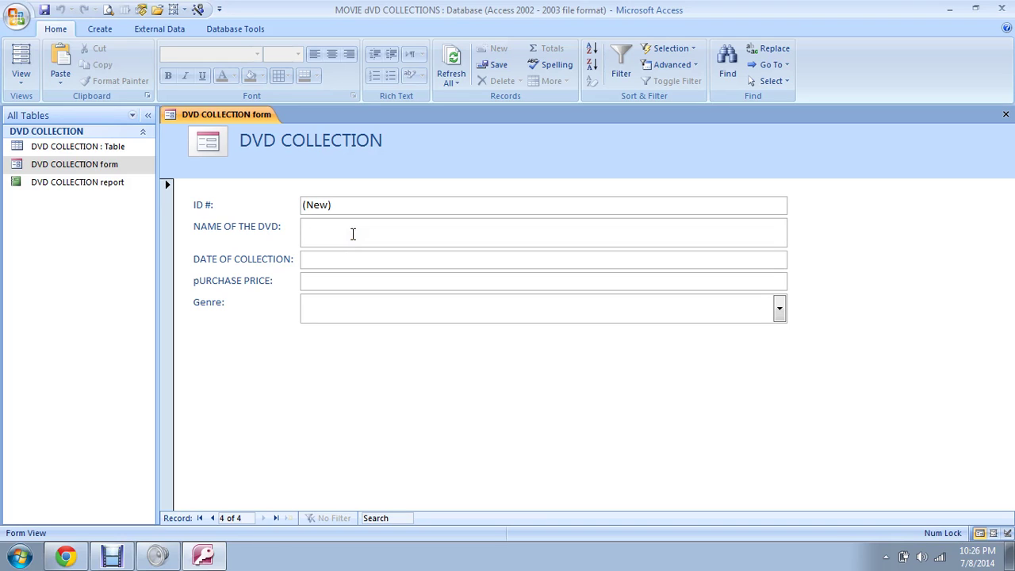
{"action": "type", "text": "Wild life"}
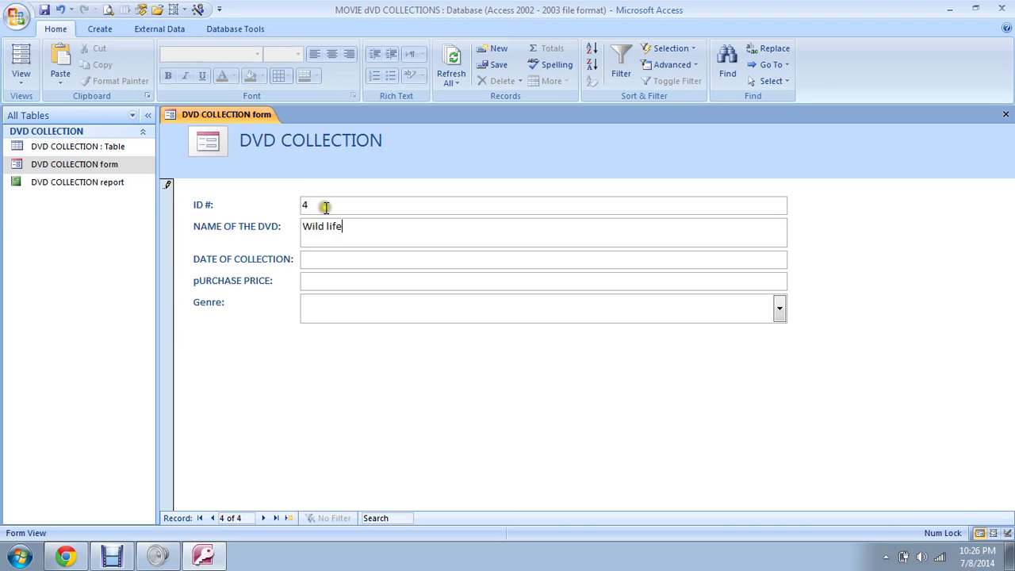
{"action": "left_click", "coordinate": [319, 261]}
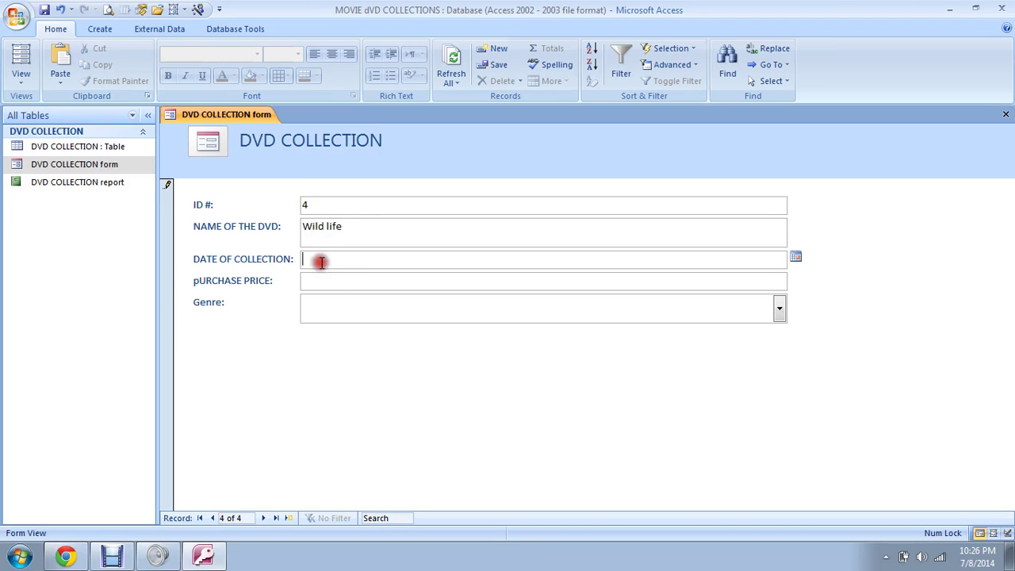
{"action": "left_click", "coordinate": [793, 253]}
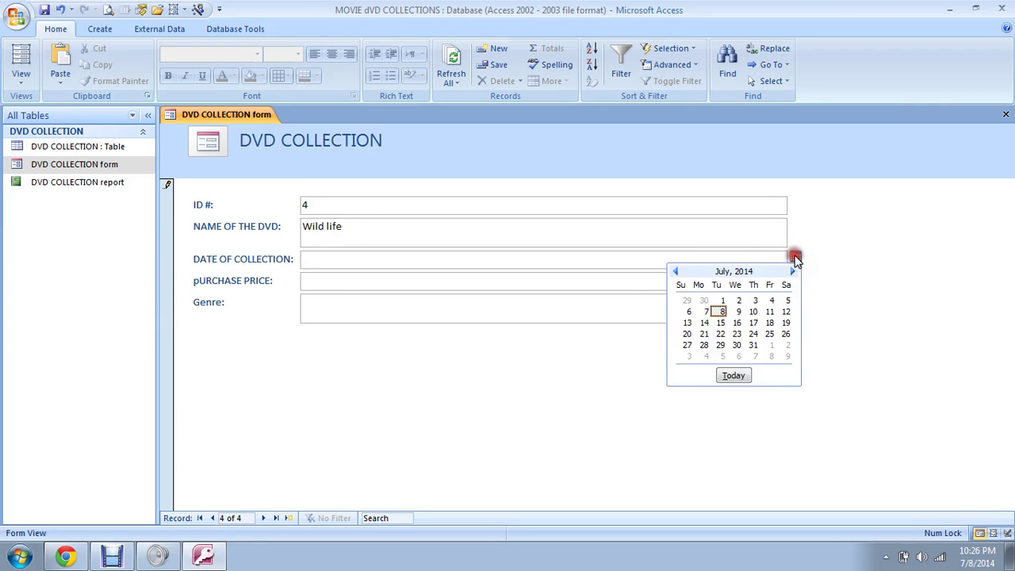
{"action": "left_click", "coordinate": [707, 313]}
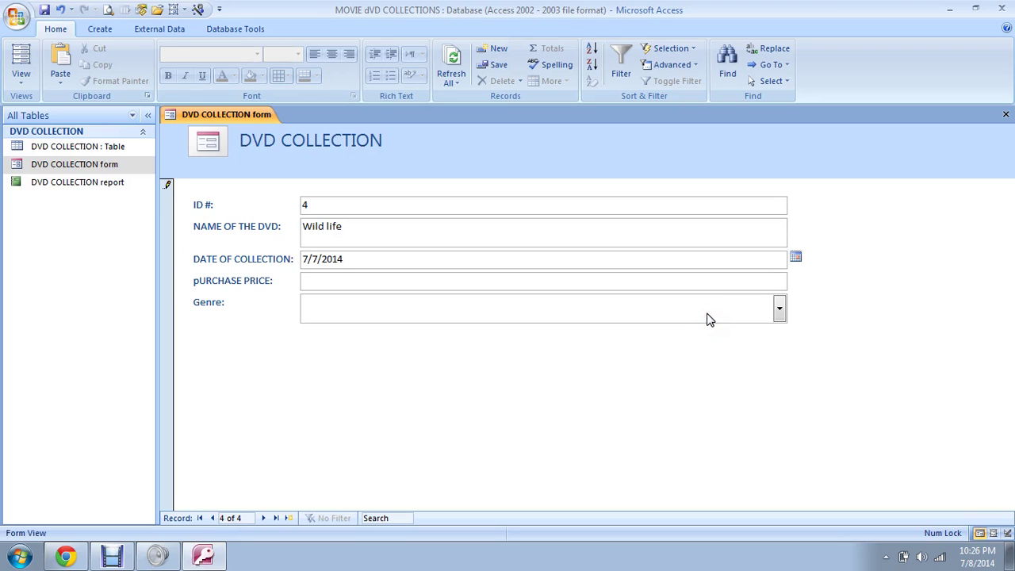
{"action": "left_click", "coordinate": [759, 281]}
{"action": "left_click", "coordinate": [779, 309]}
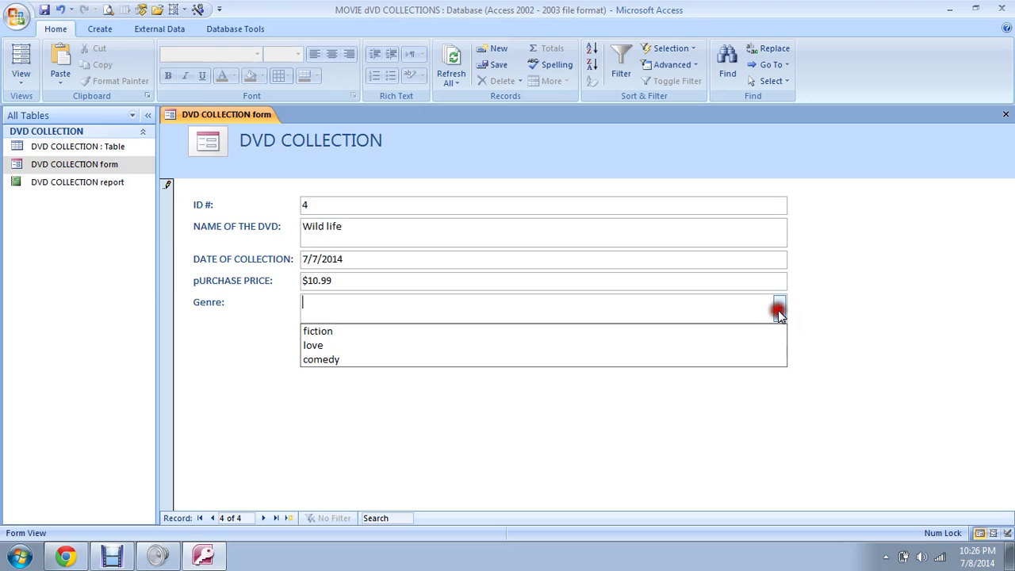
{"action": "left_click", "coordinate": [664, 332]}
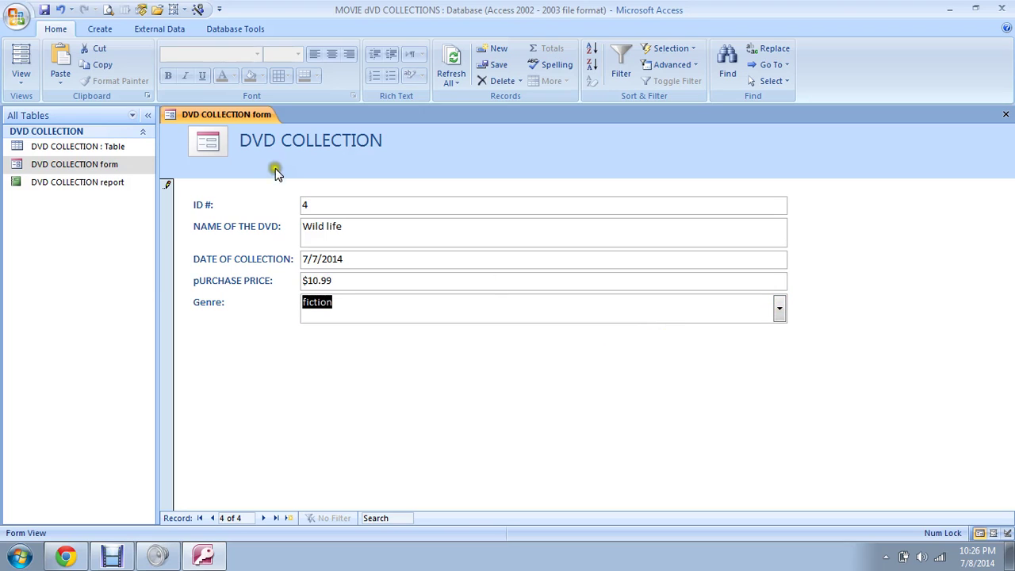
{"action": "left_click", "coordinate": [54, 29]}
Step: Open the DVD COLLECTION report and check the newly added record and the purchase price total
{"action": "double_click", "coordinate": [105, 182]}
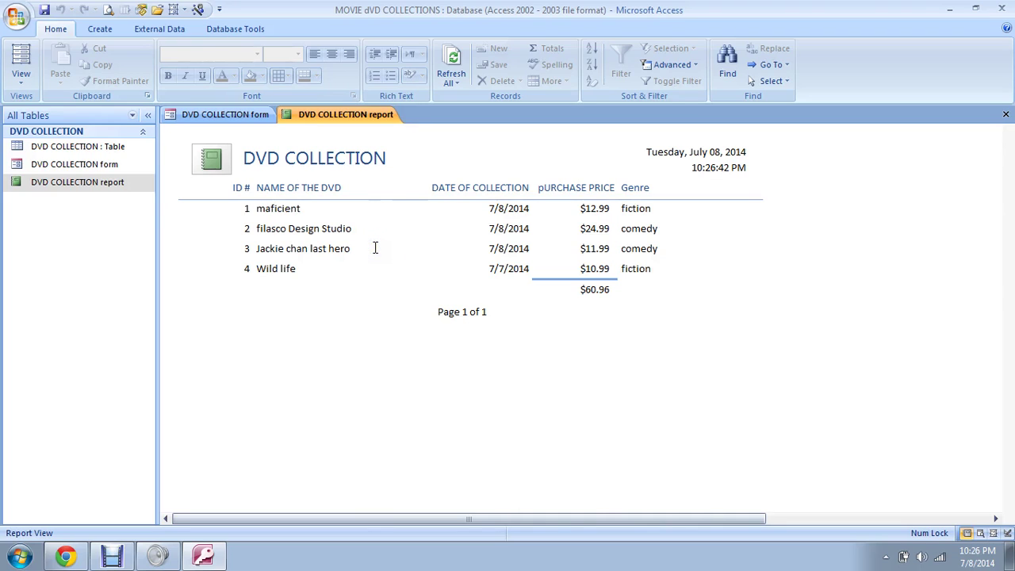
{"action": "left_click", "coordinate": [614, 303]}
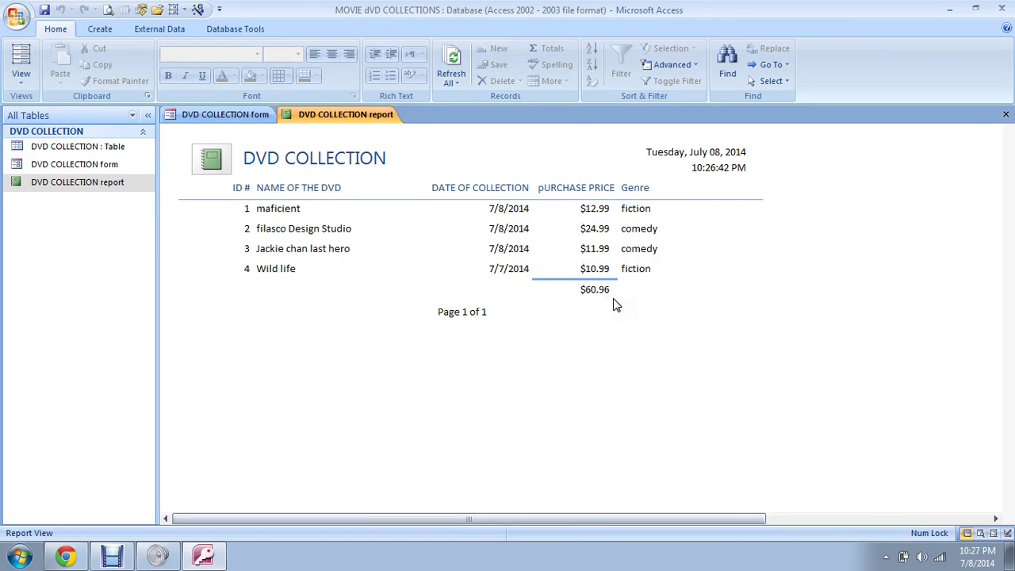
{"action": "left_click", "coordinate": [613, 303]}
{"action": "left_click", "coordinate": [616, 305]}
{"action": "left_click", "coordinate": [114, 557]}
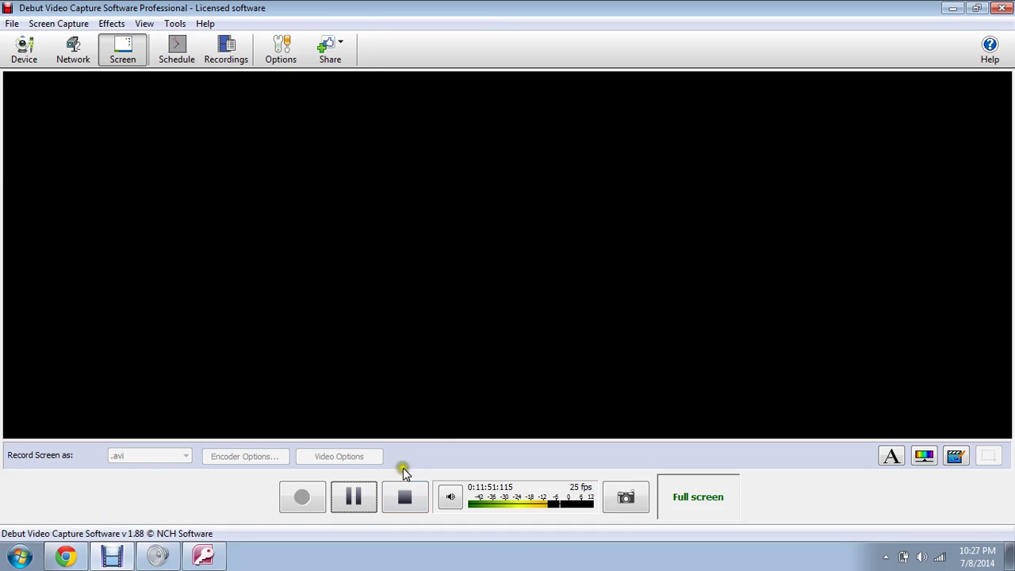